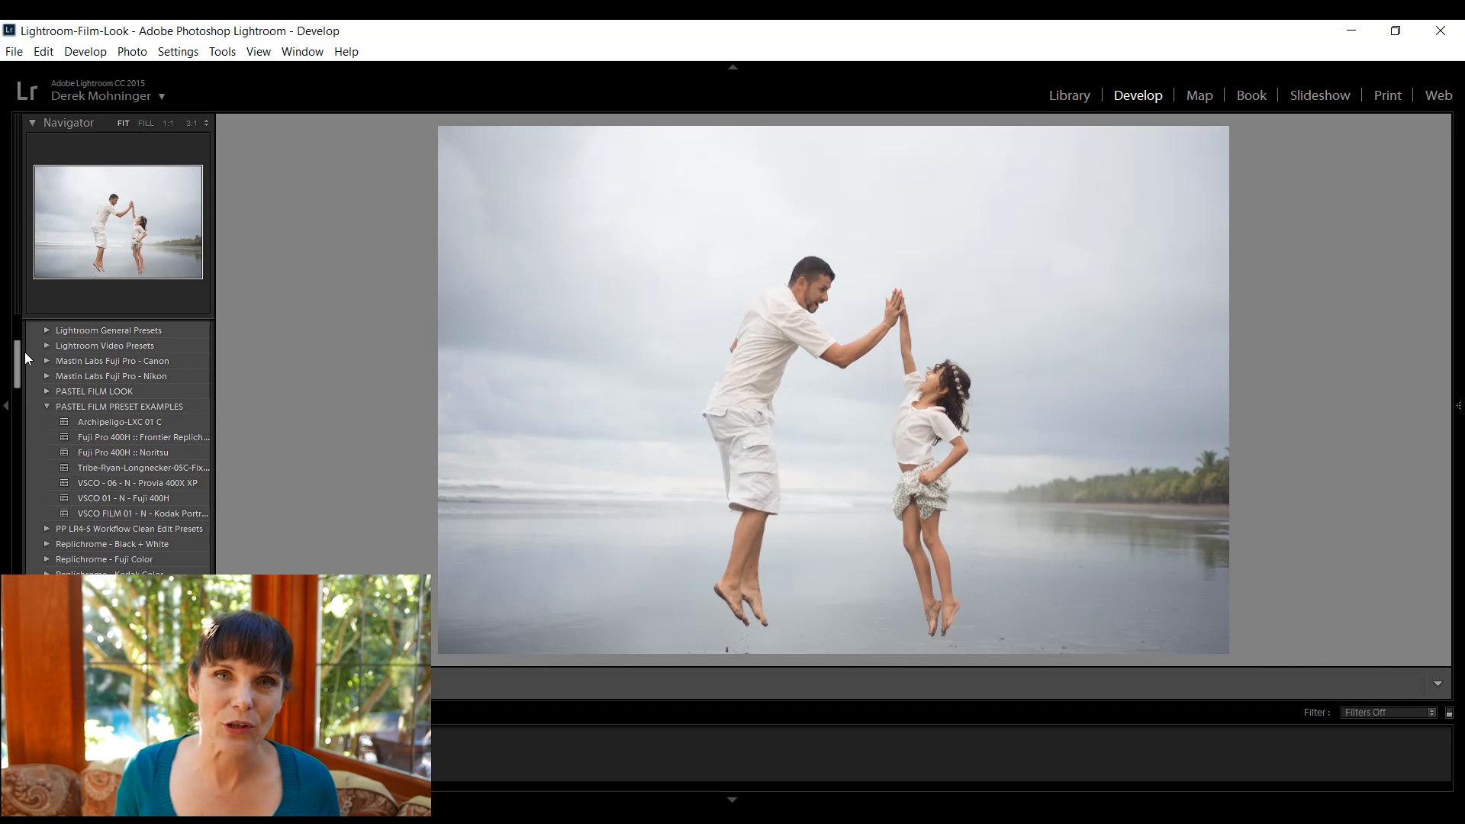
Try the Archipeligo-LXC 01 C preset from PASTEL FILM PRESET EXAMPLES on the beach photo, and reset the photo's develop settings.
scroll(20, 364, "up", 3)
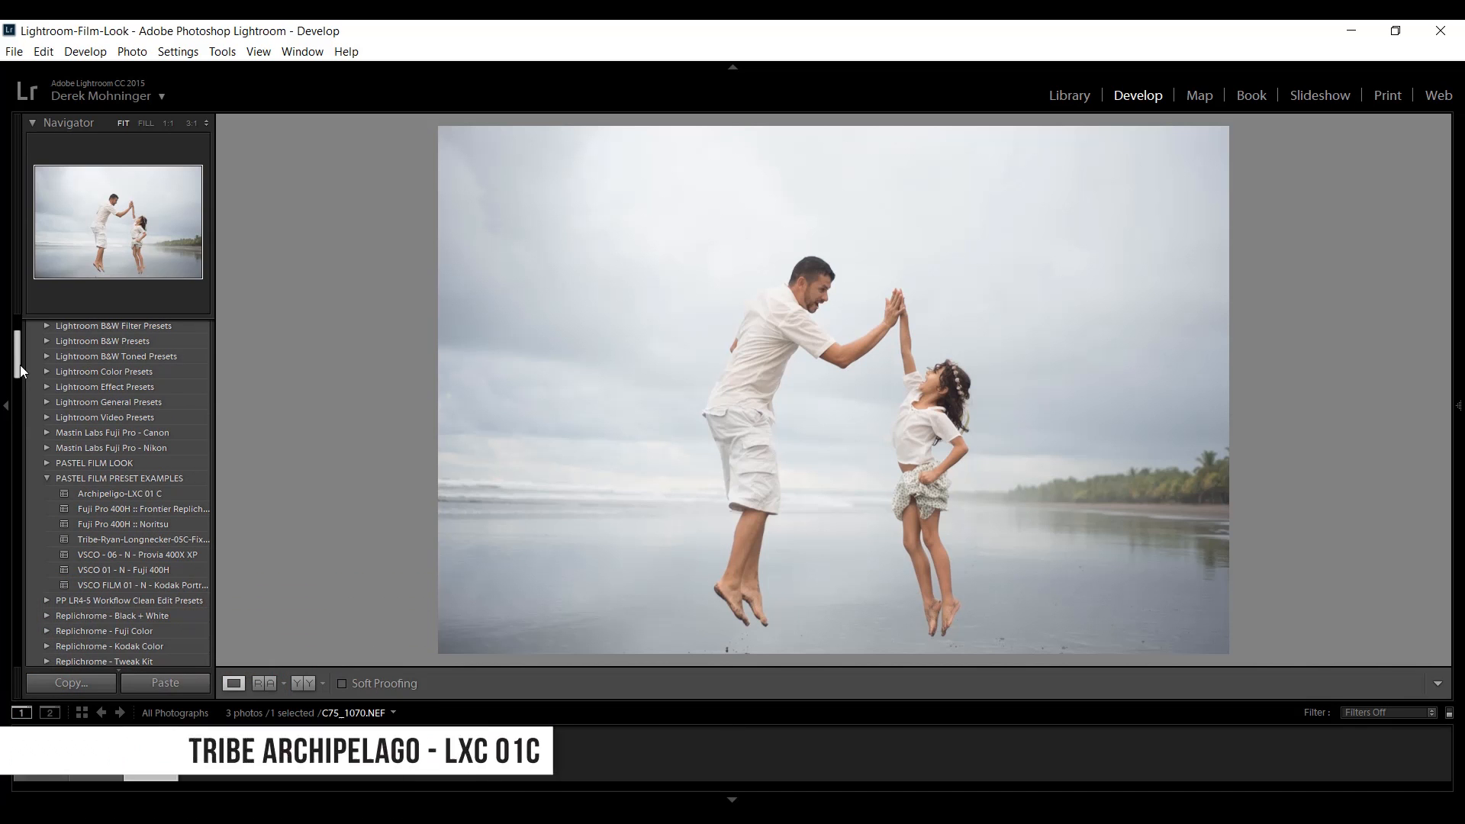
scroll(19, 365, "down", 1)
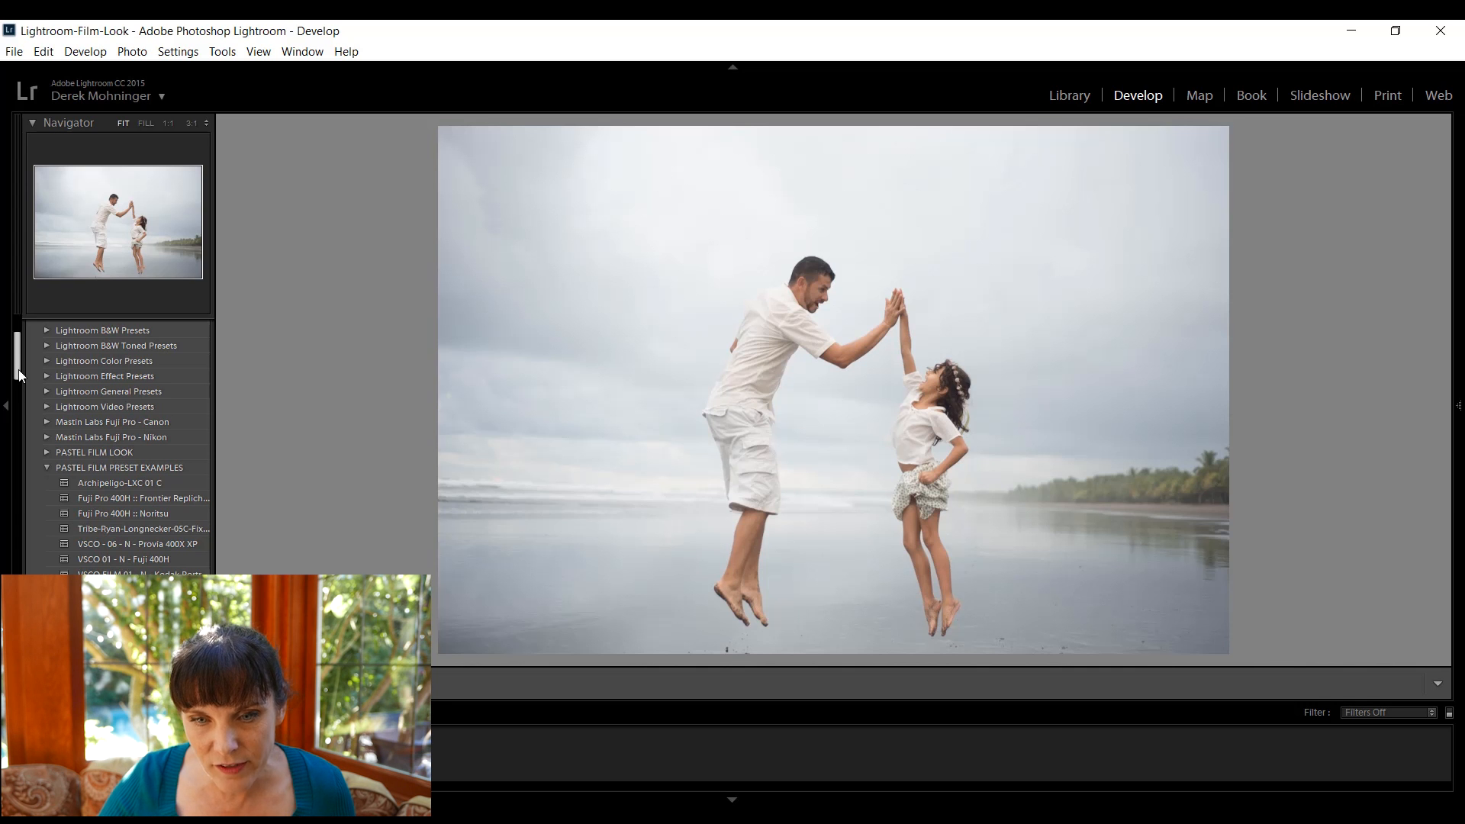
left_click(117, 483)
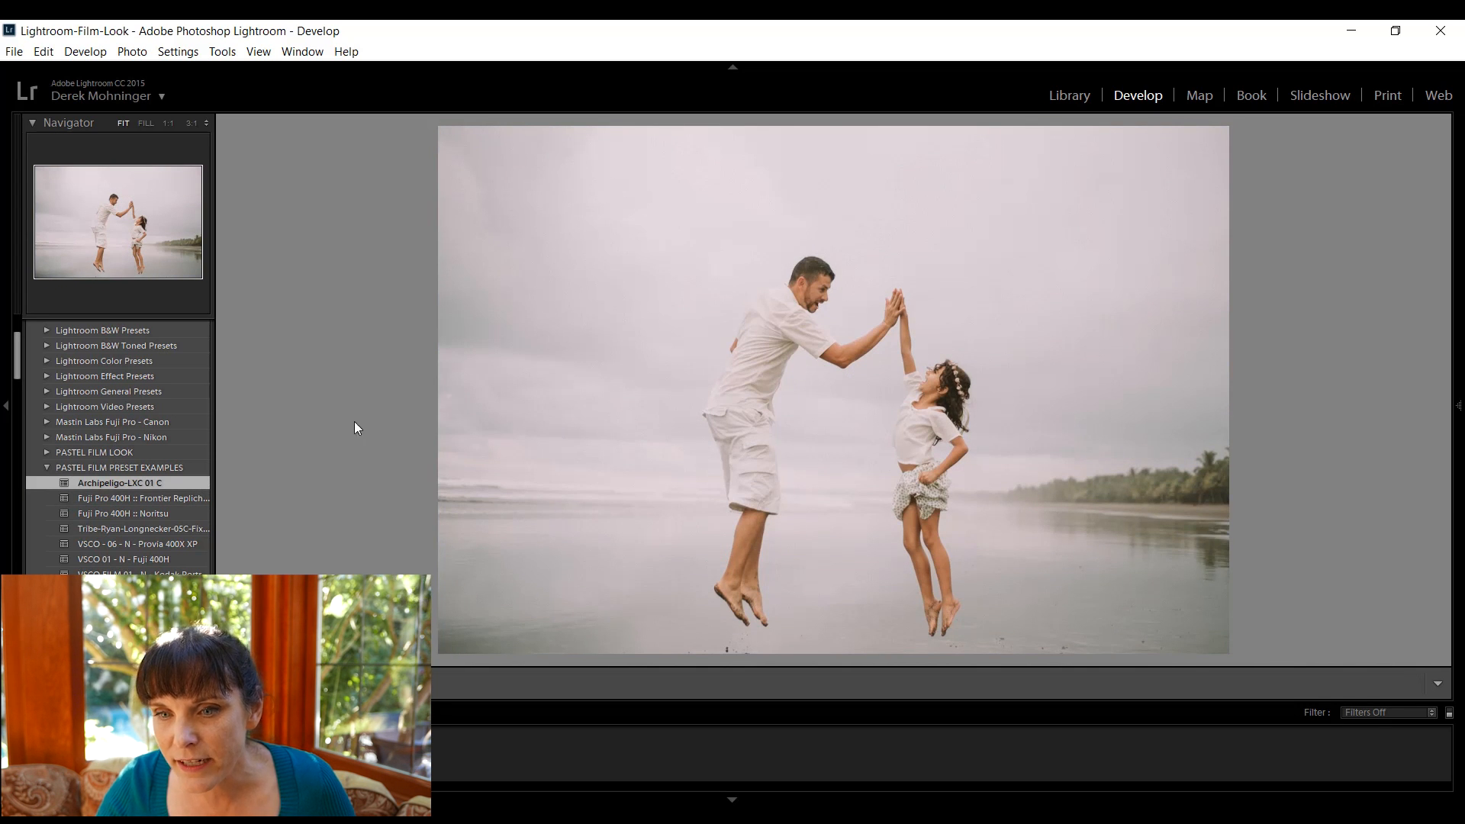
mouse_move(1458, 428)
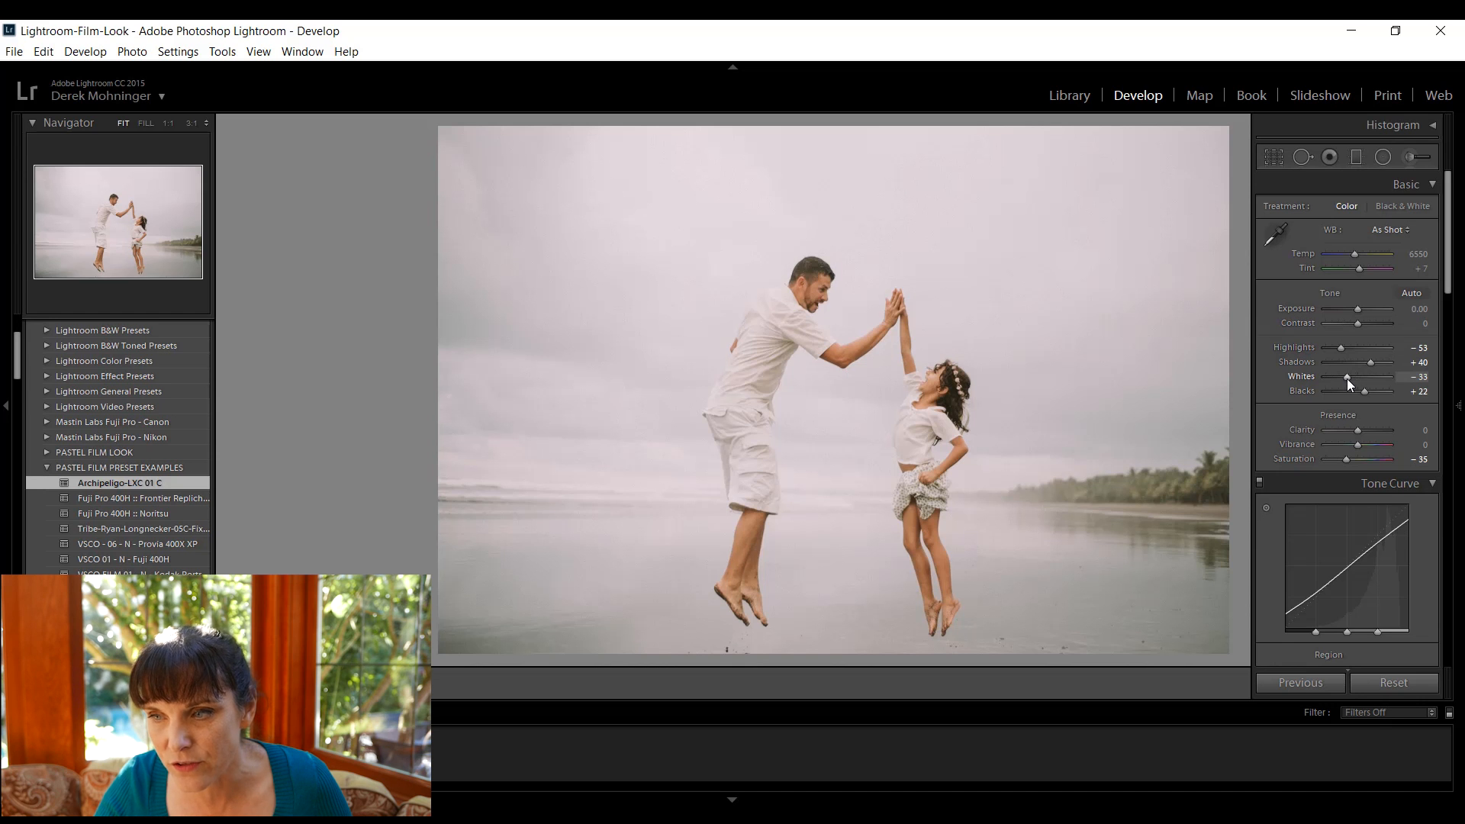
left_click(1386, 679)
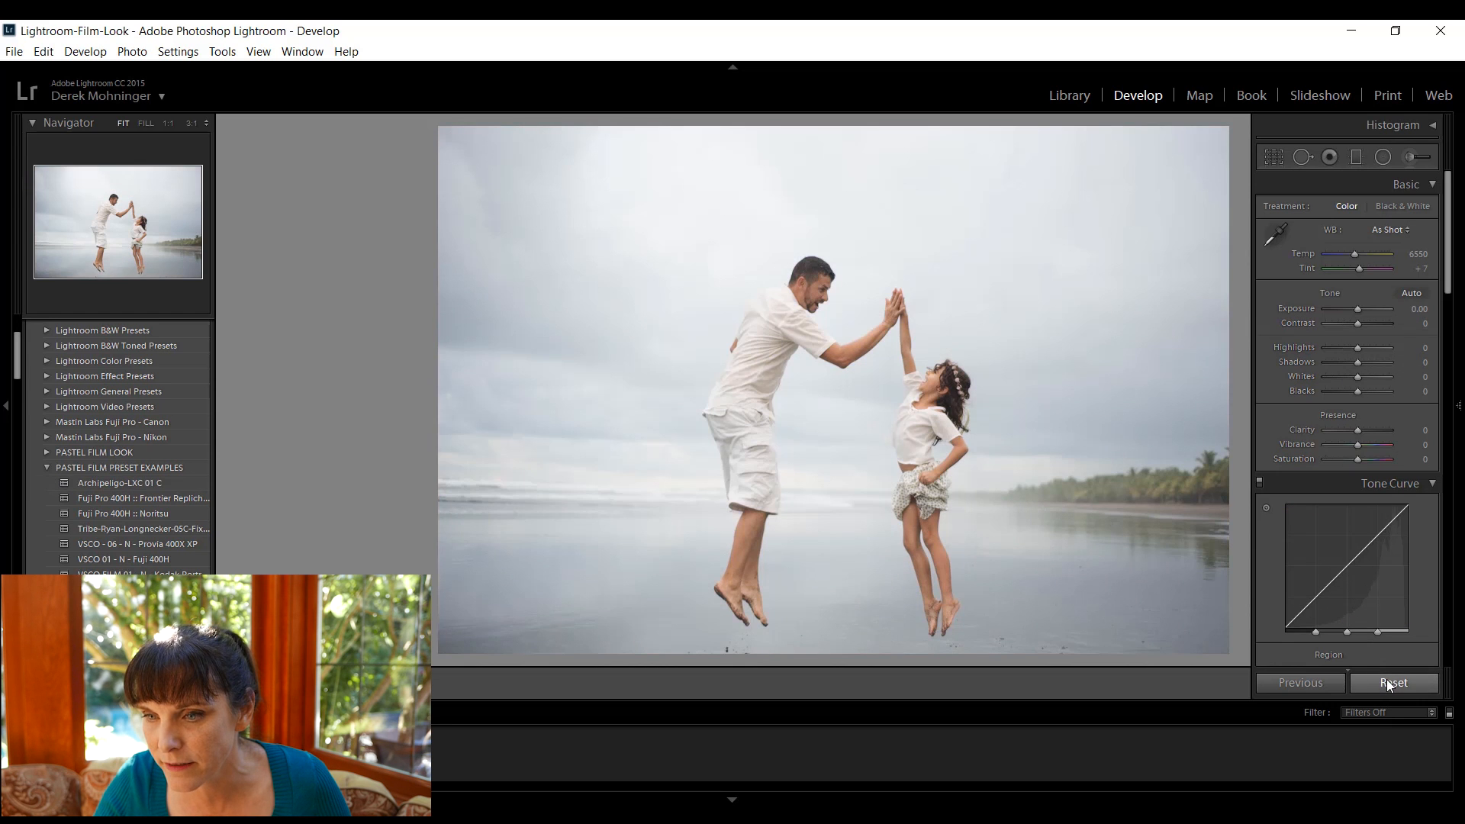
Reapply the Archipeligo-LXC 01 C preset and compare the photo before and after the edit.
left_click(139, 483)
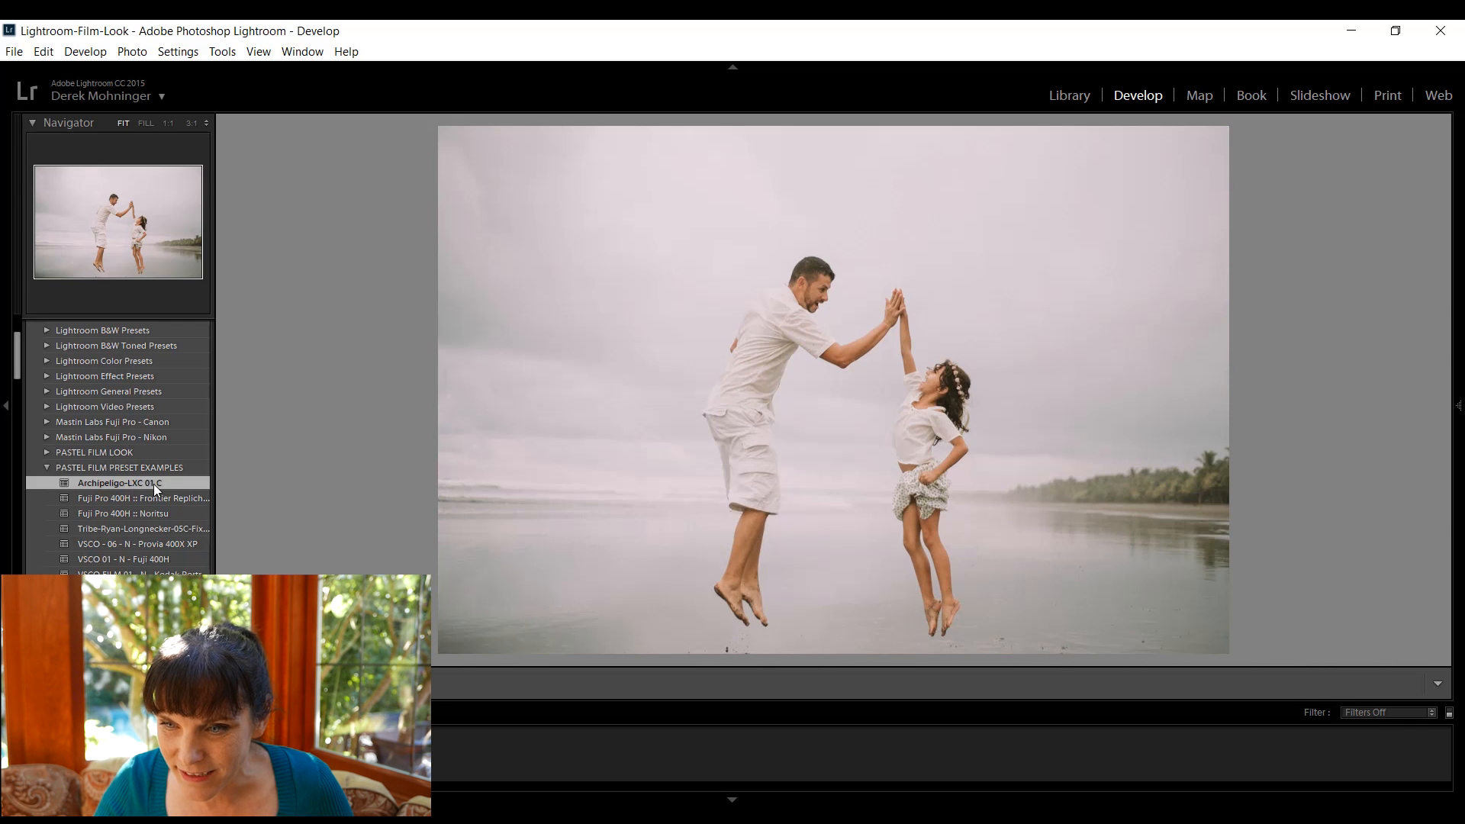
mouse_move(1419, 400)
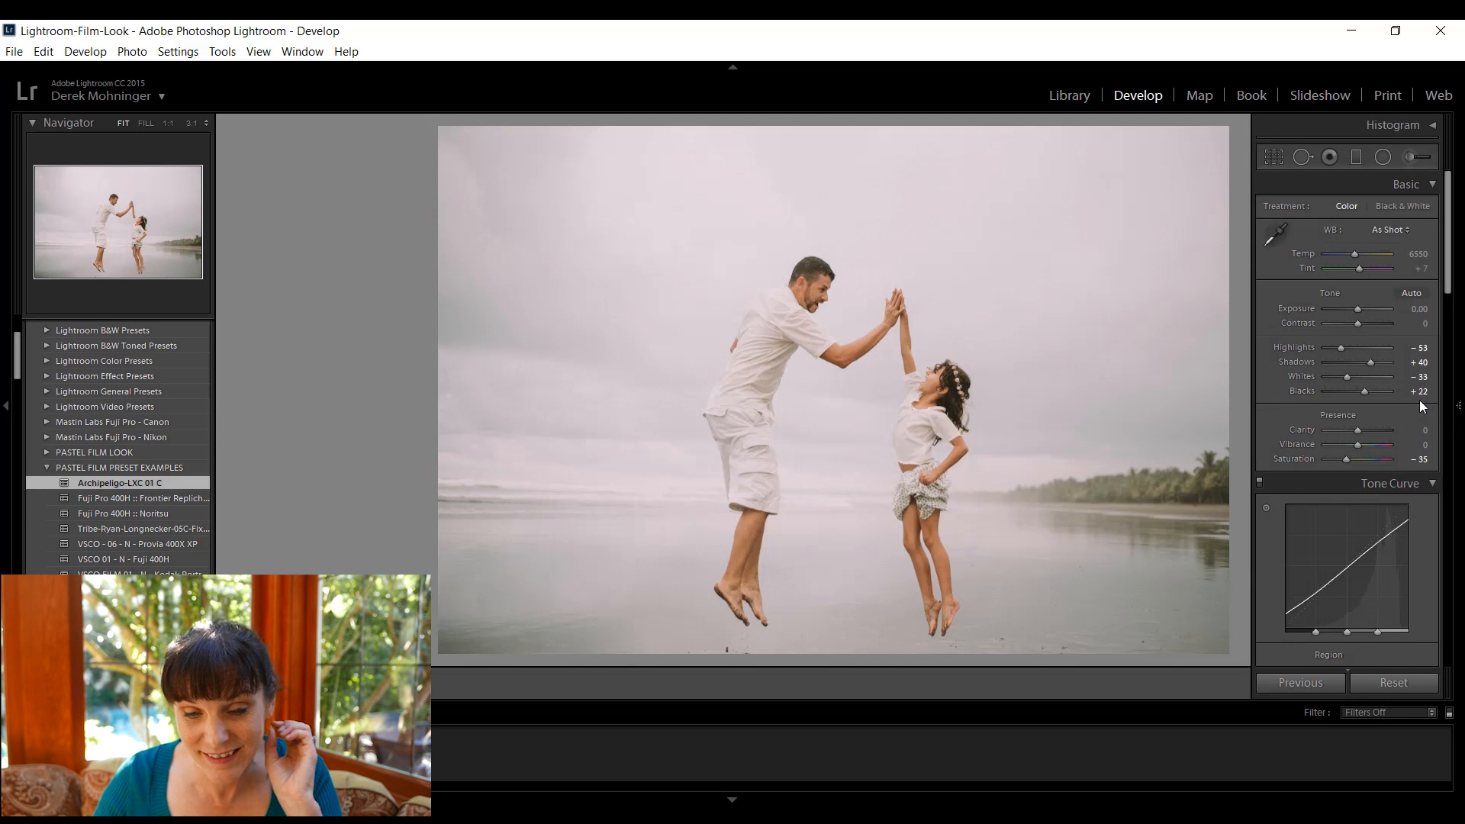
key("y")
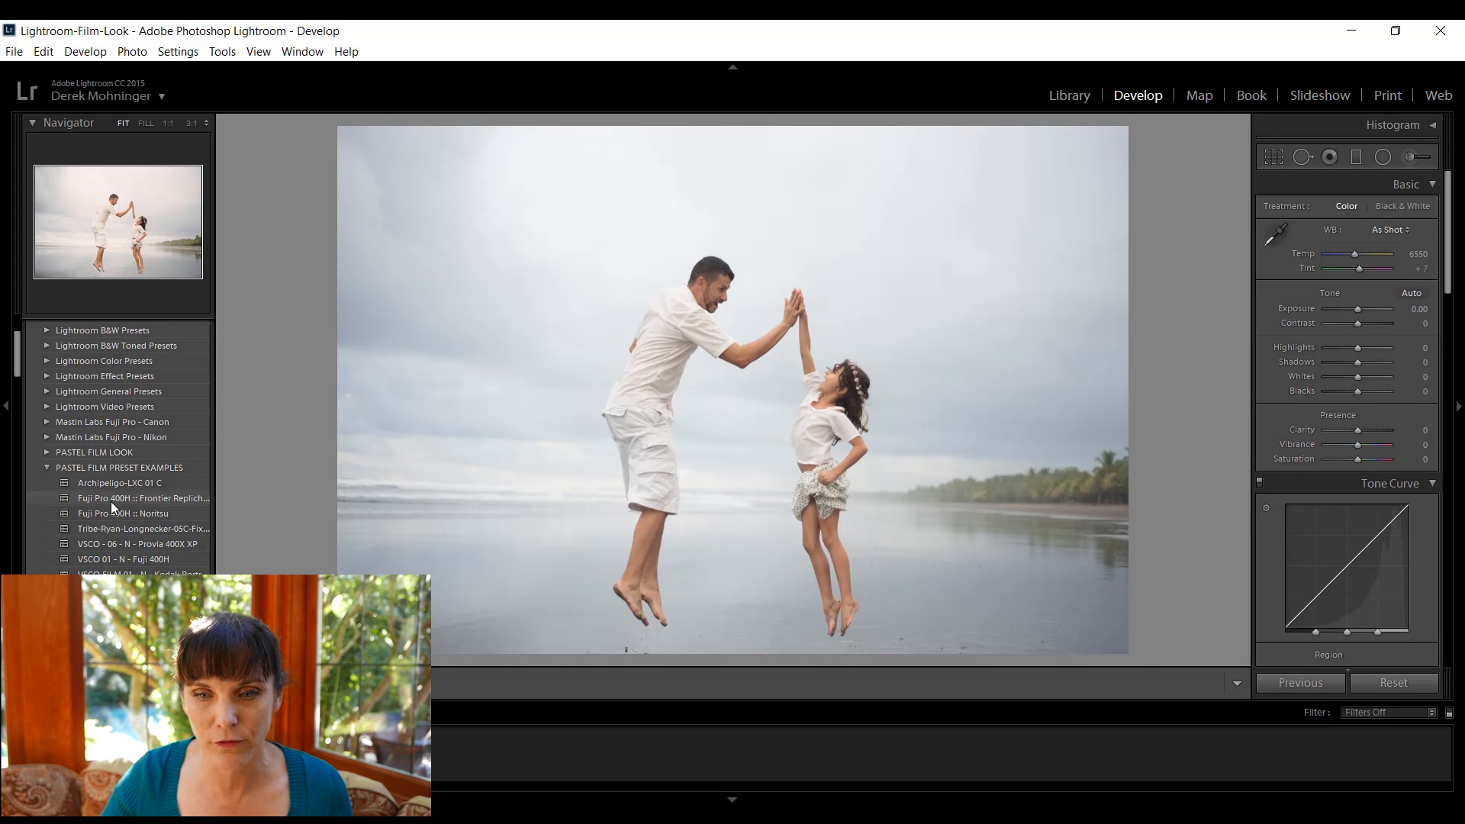
Try the Fuji Pro 400H :: Frontier preset, reset the photo, and try the Fuji Pro 400H :: Noritsu preset.
left_click(111, 502)
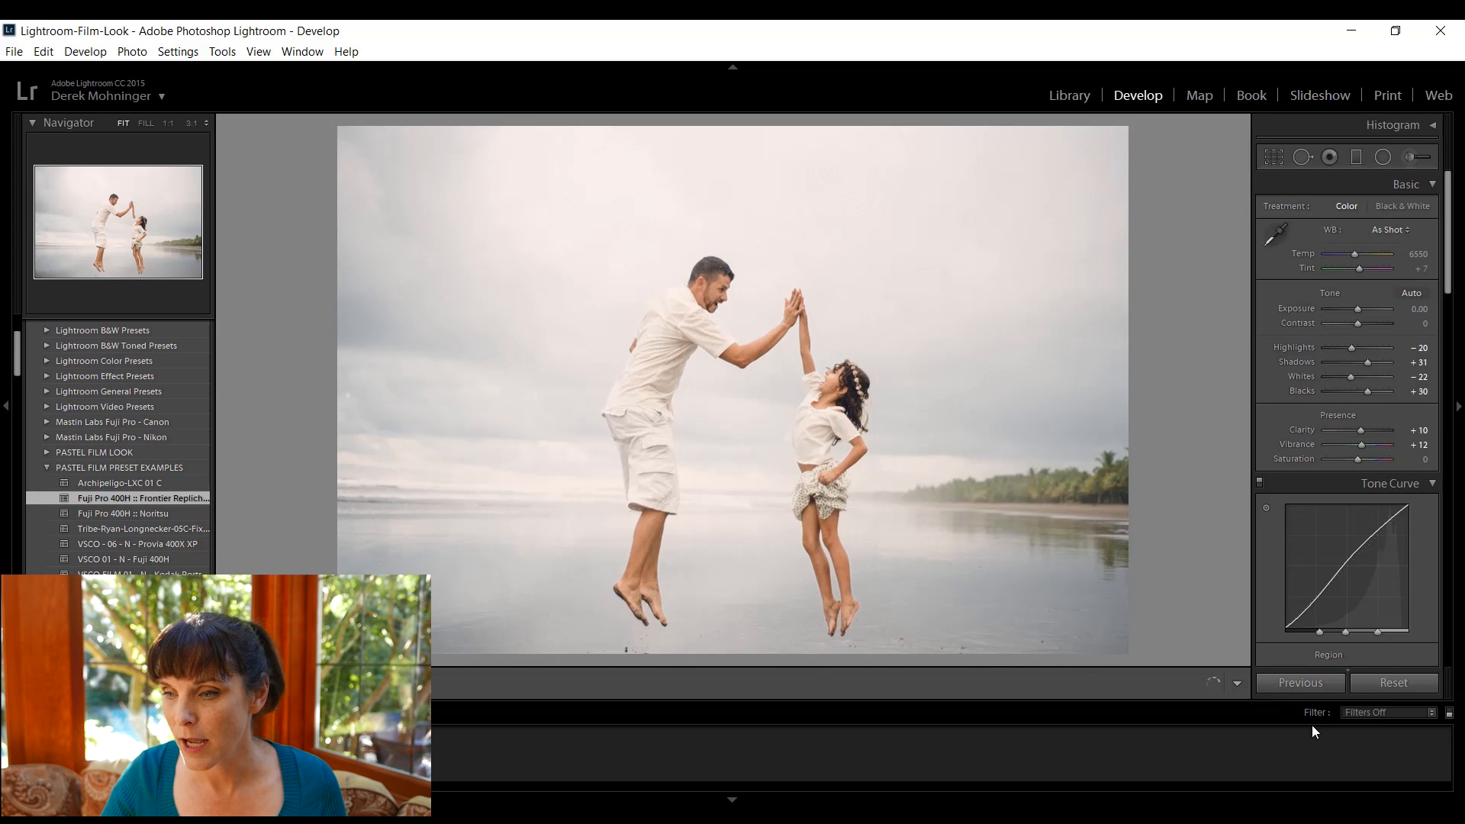
left_click(1384, 689)
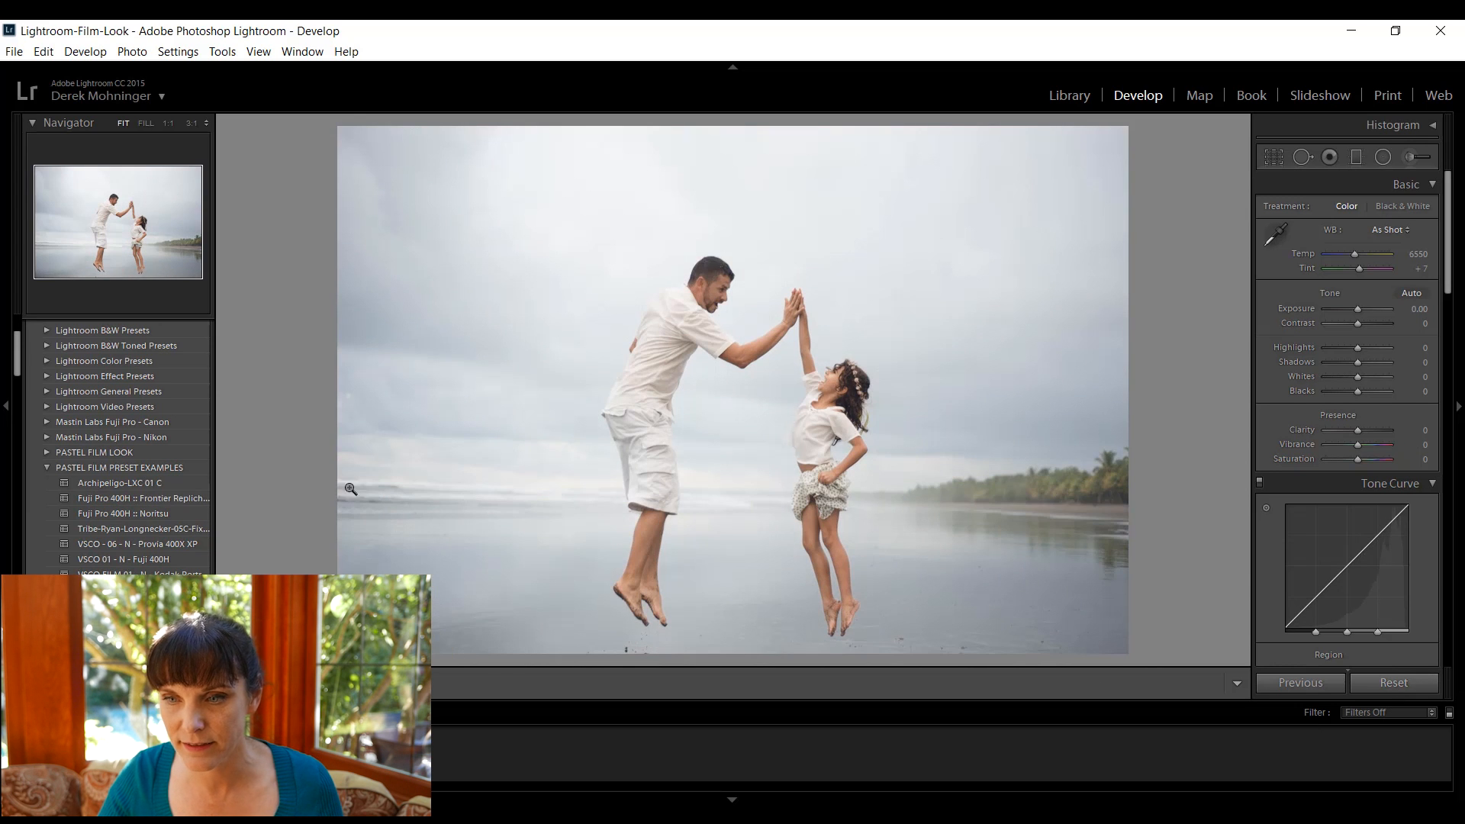
left_click(134, 514)
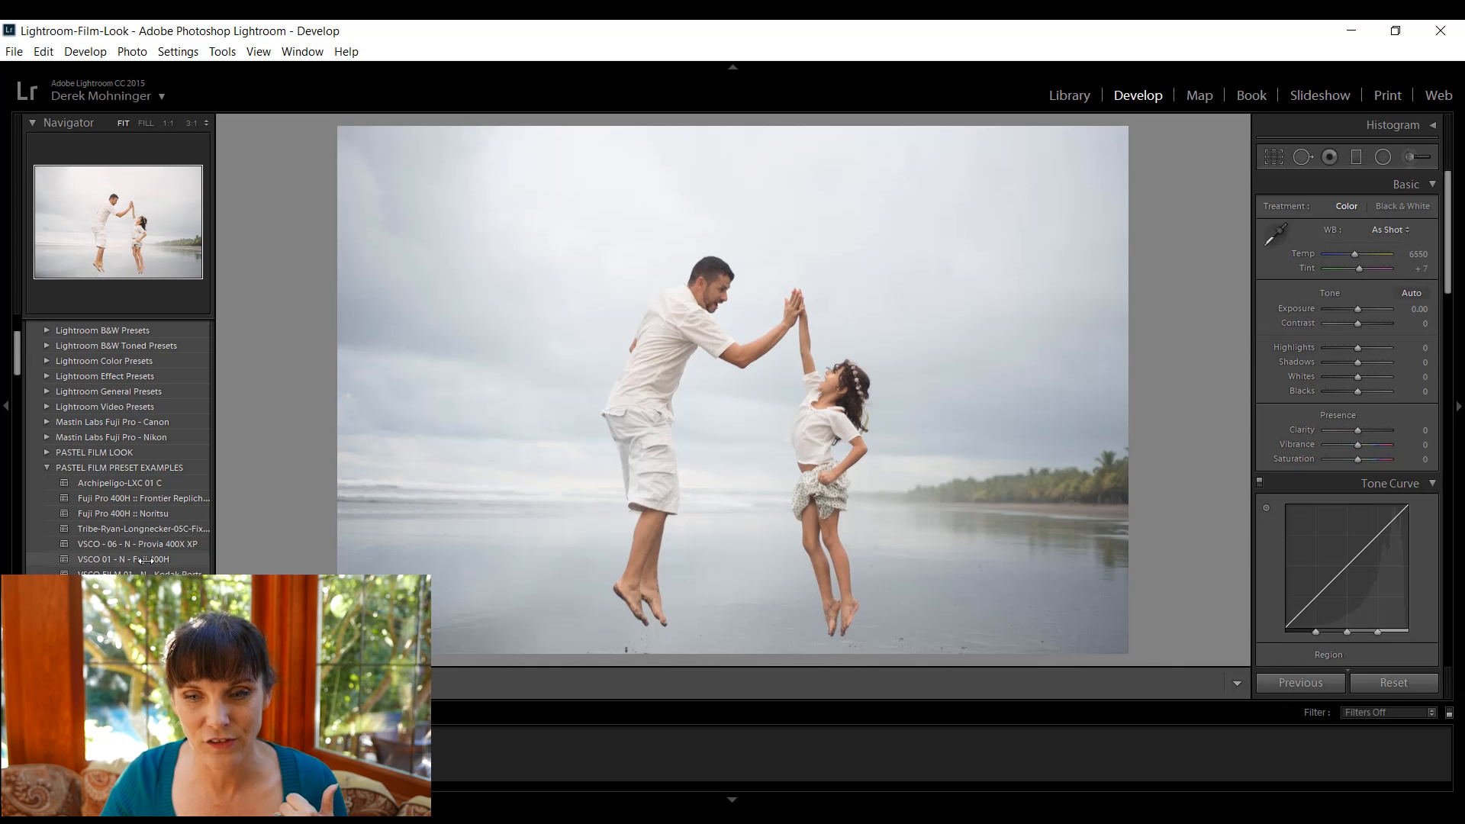
Try the VSCO 01 - N - Fuji 400H preset and compare the photo before and after.
left_click(145, 560)
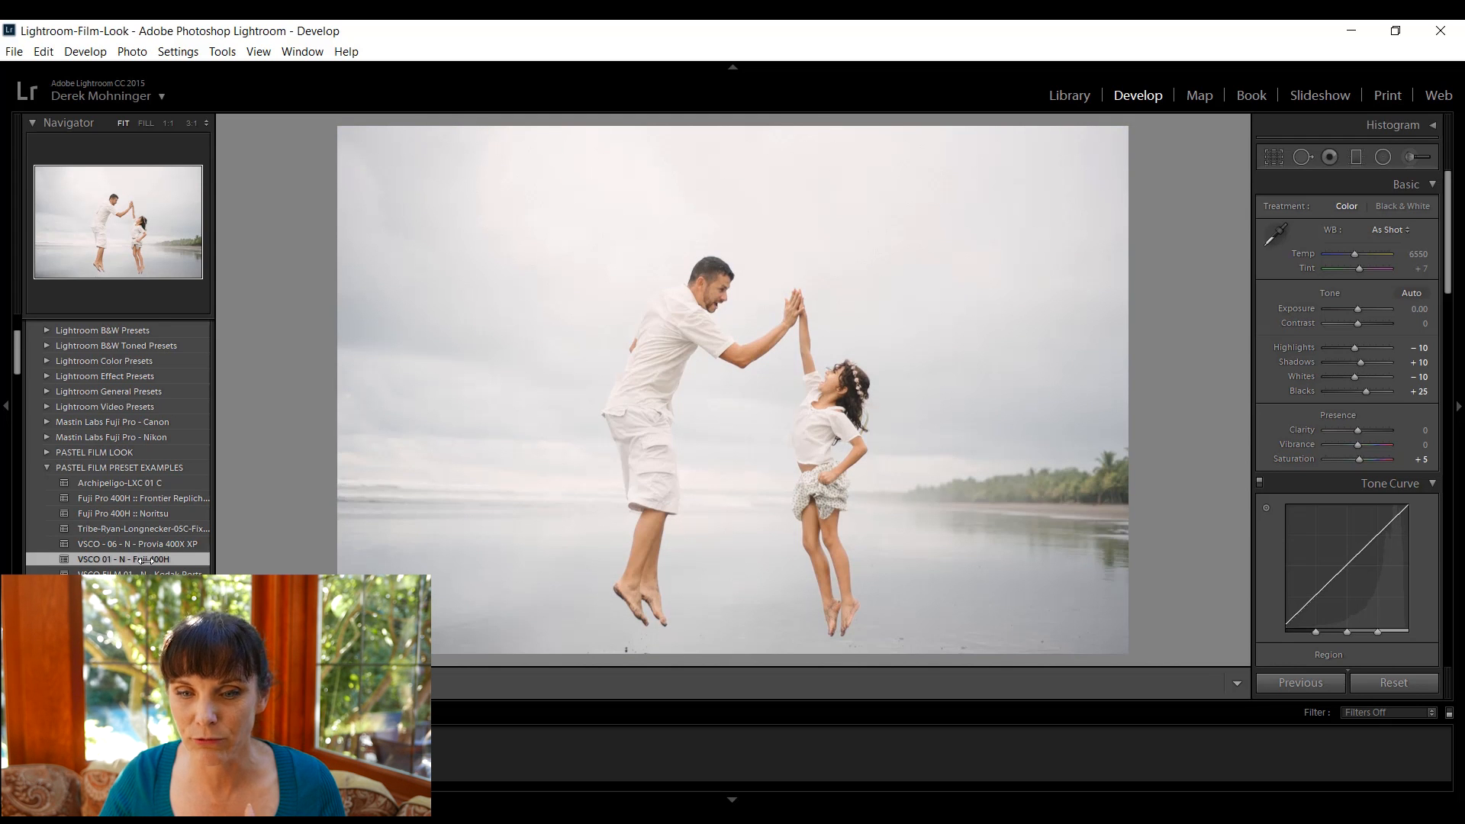
key("y")
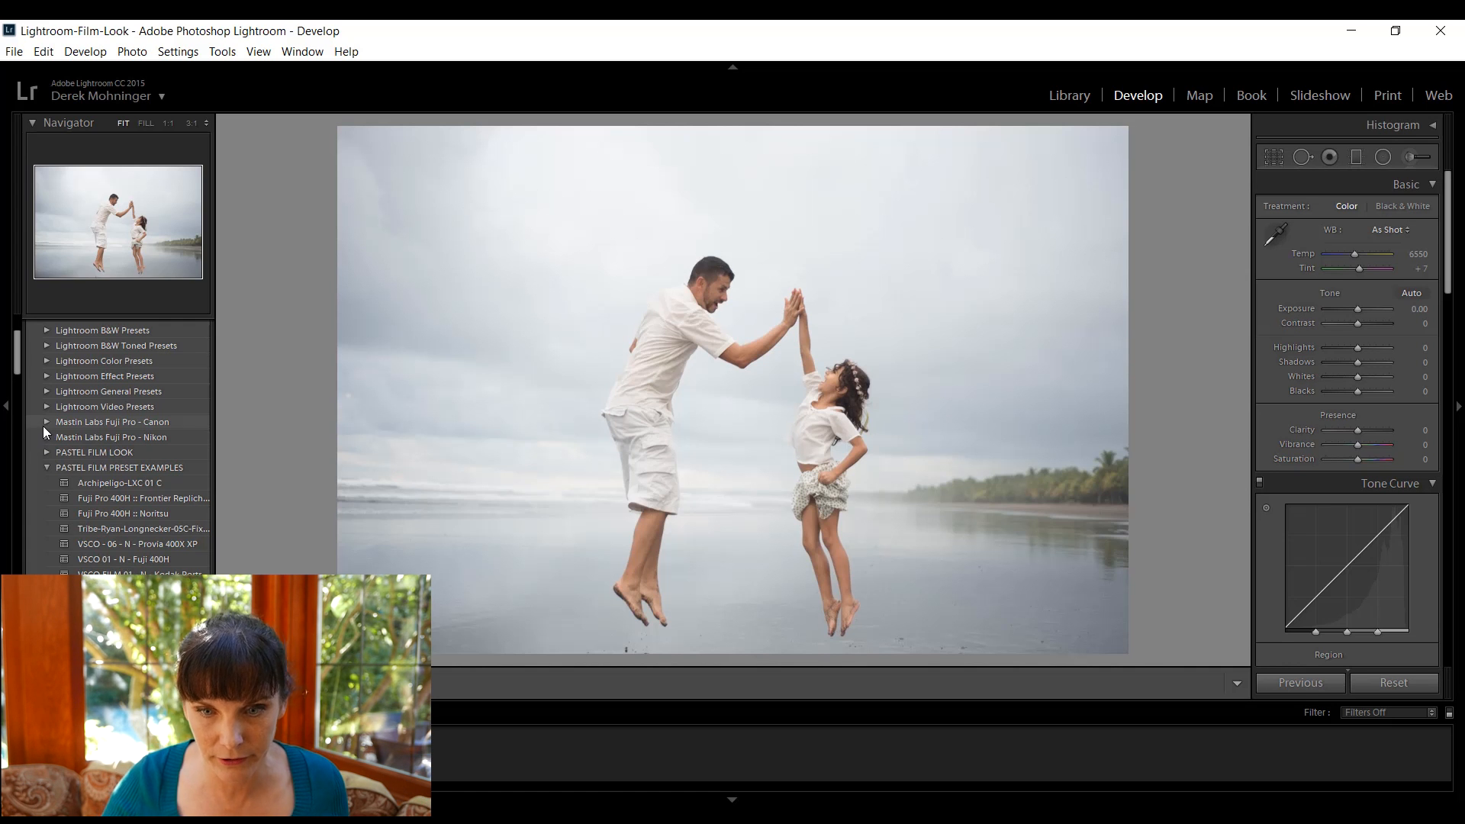
Expand the Mastin Labs Fuji Pro Canon and Nikon preset folders and apply 1a. Pro 400H Neutral - N to the photo.
left_click(46, 423)
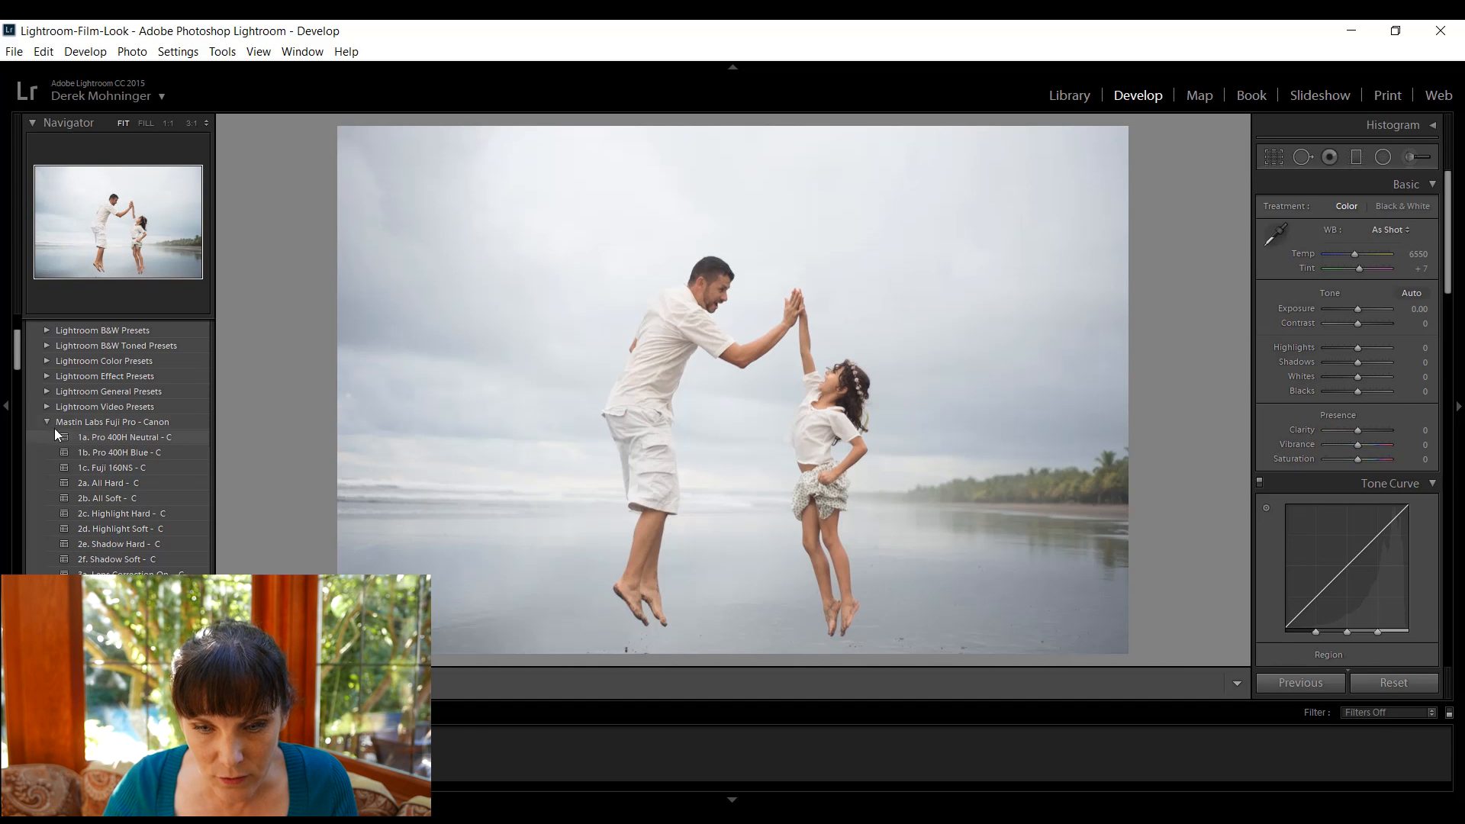
scroll(18, 377, "down", 5)
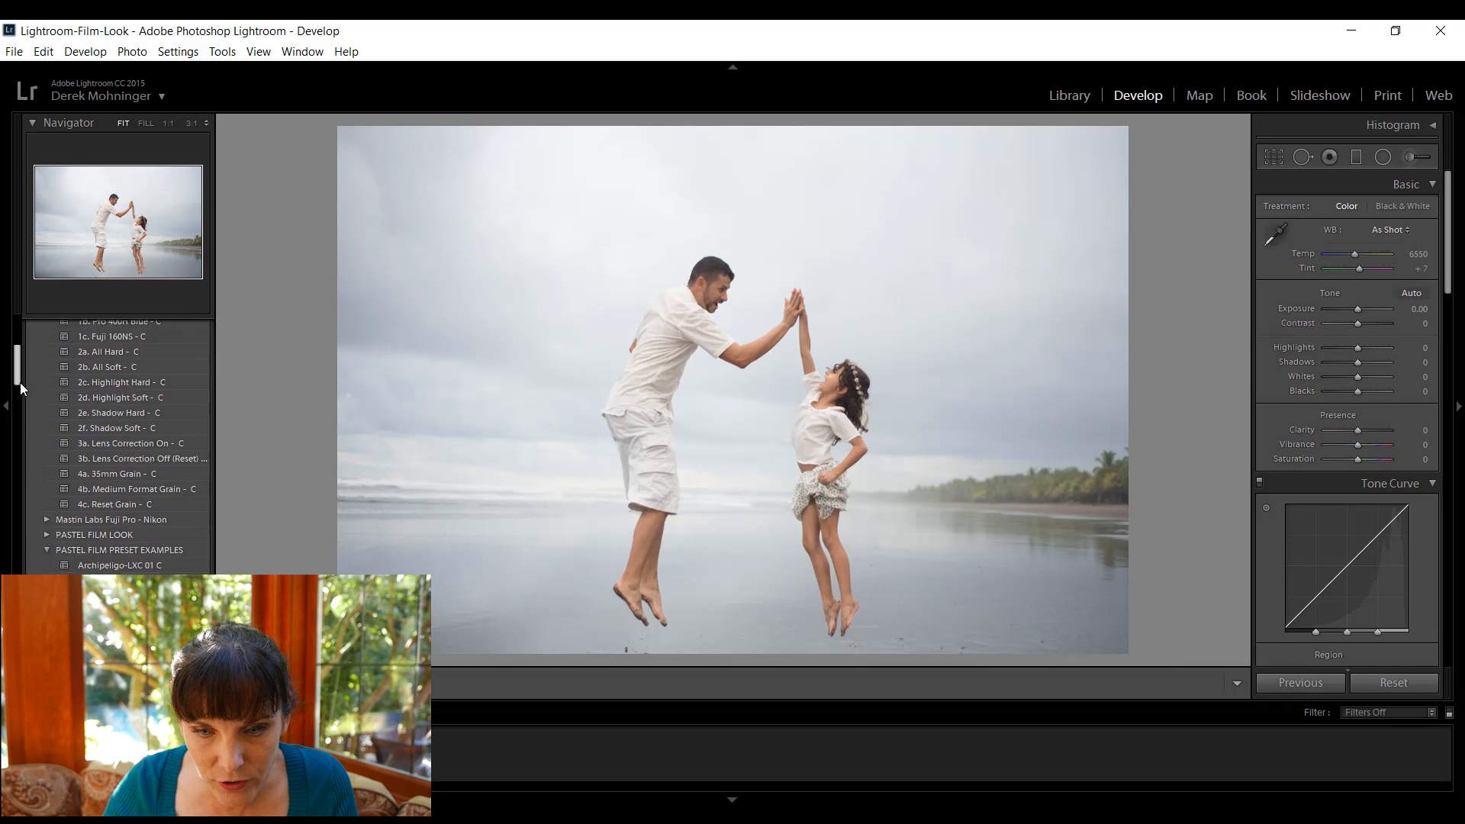
scroll(15, 378, "down", 5)
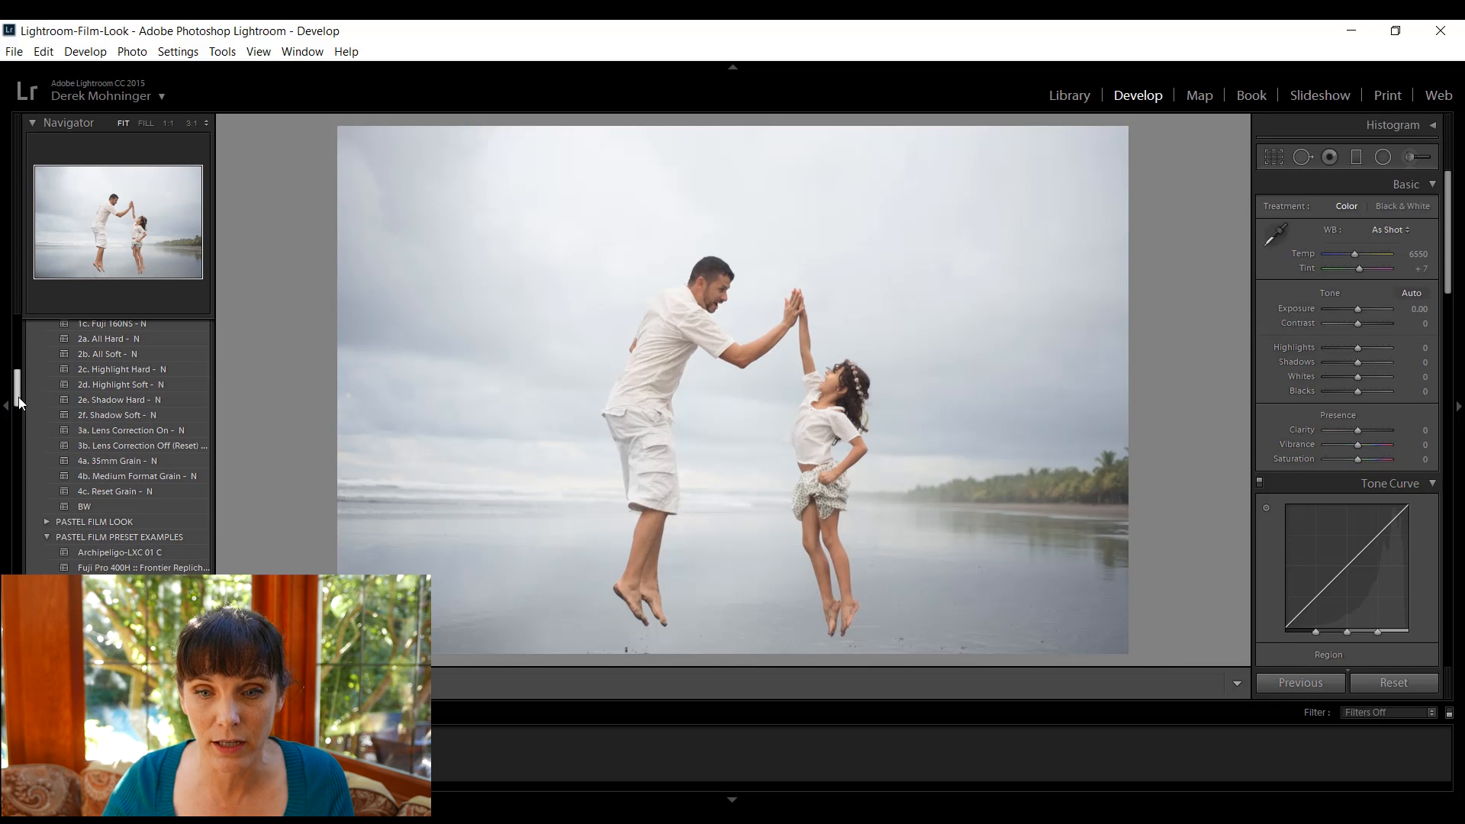
scroll(20, 393, "up", 2)
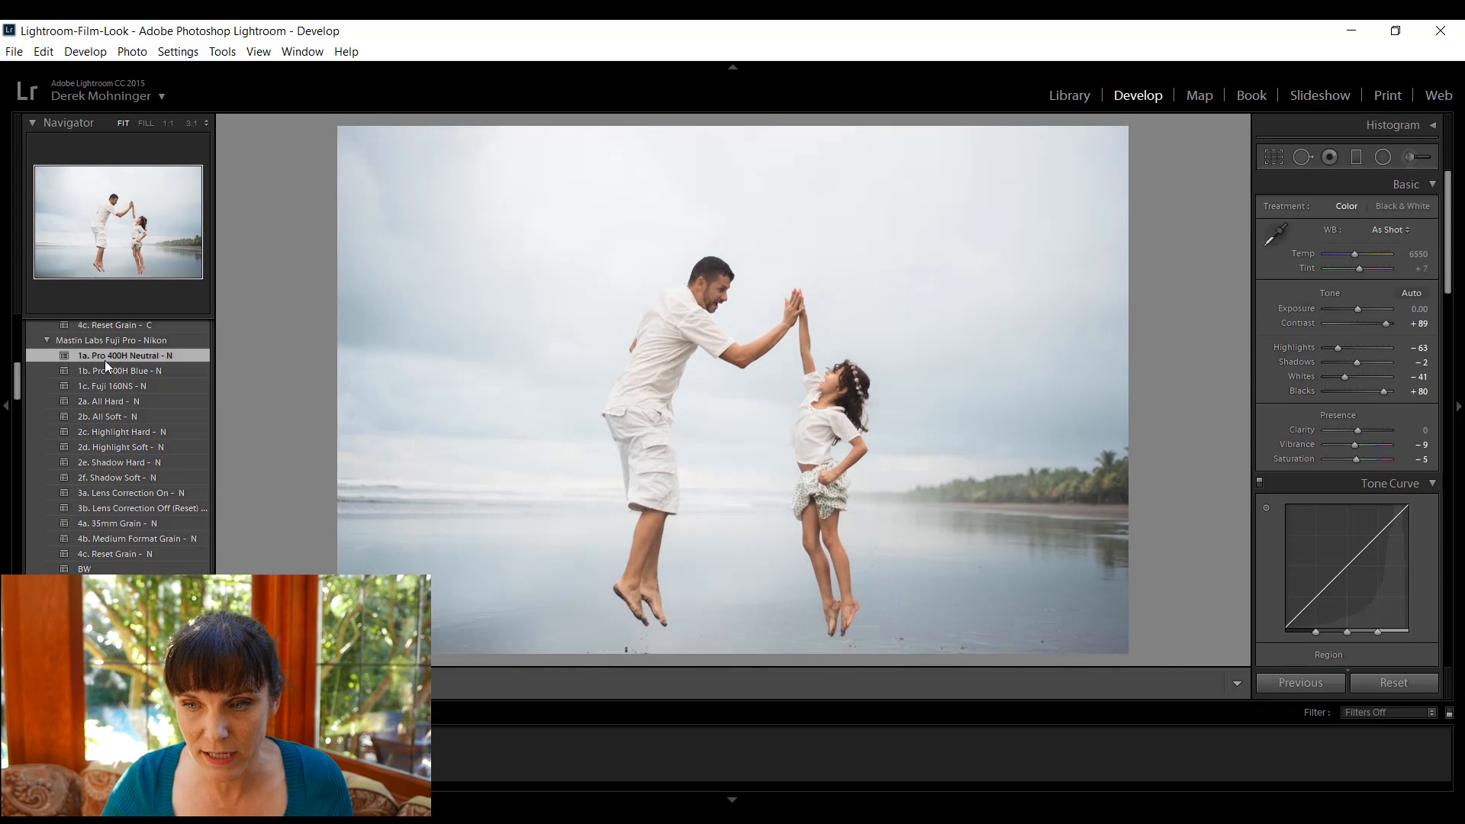
Try the Nikon tone presets 2c. Highlight Hard, 2d. Highlight Soft and 2b. All Soft, finishing with 2a. All Hard.
left_click(126, 433)
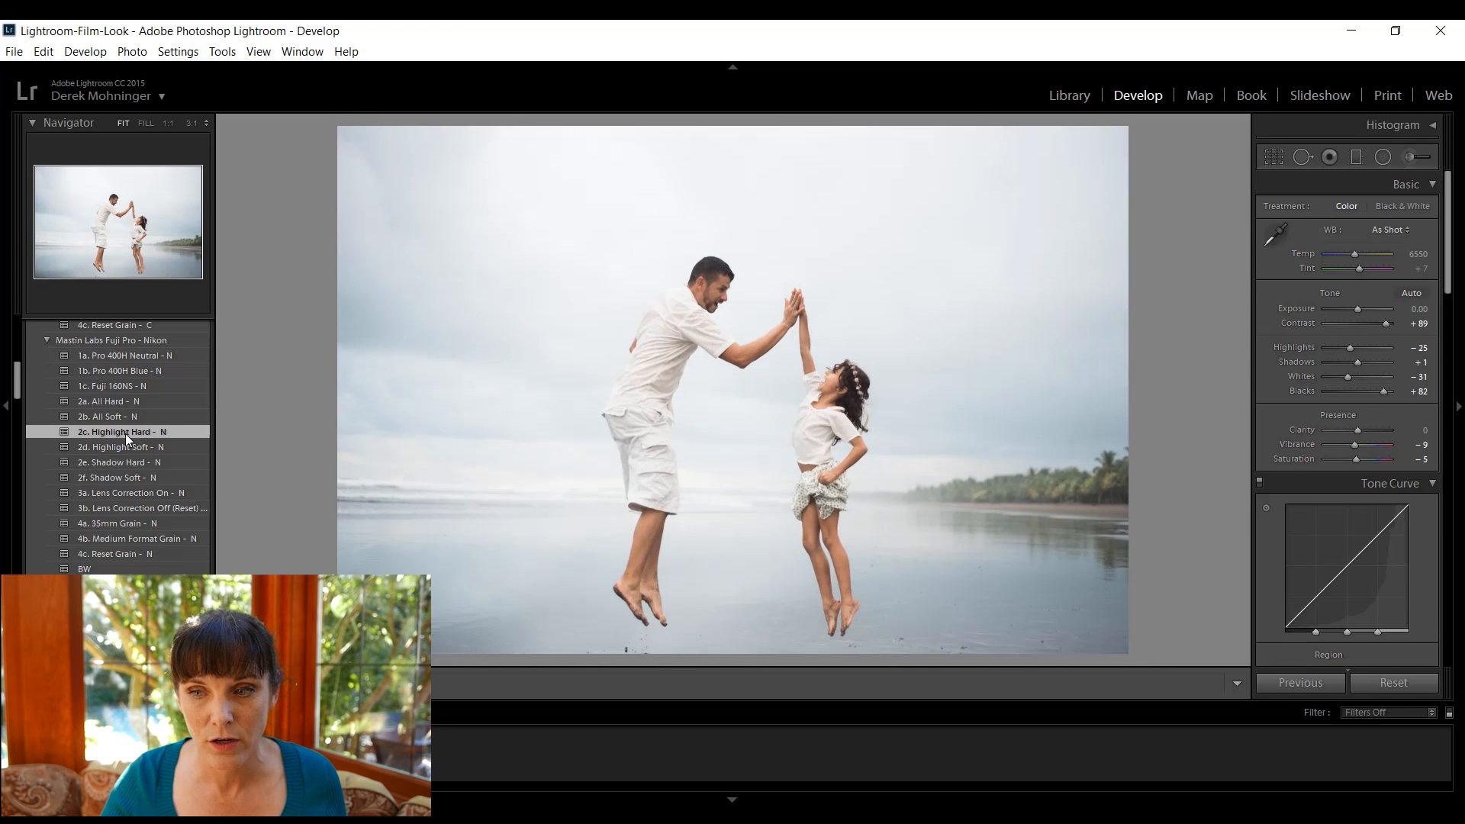
left_click(127, 446)
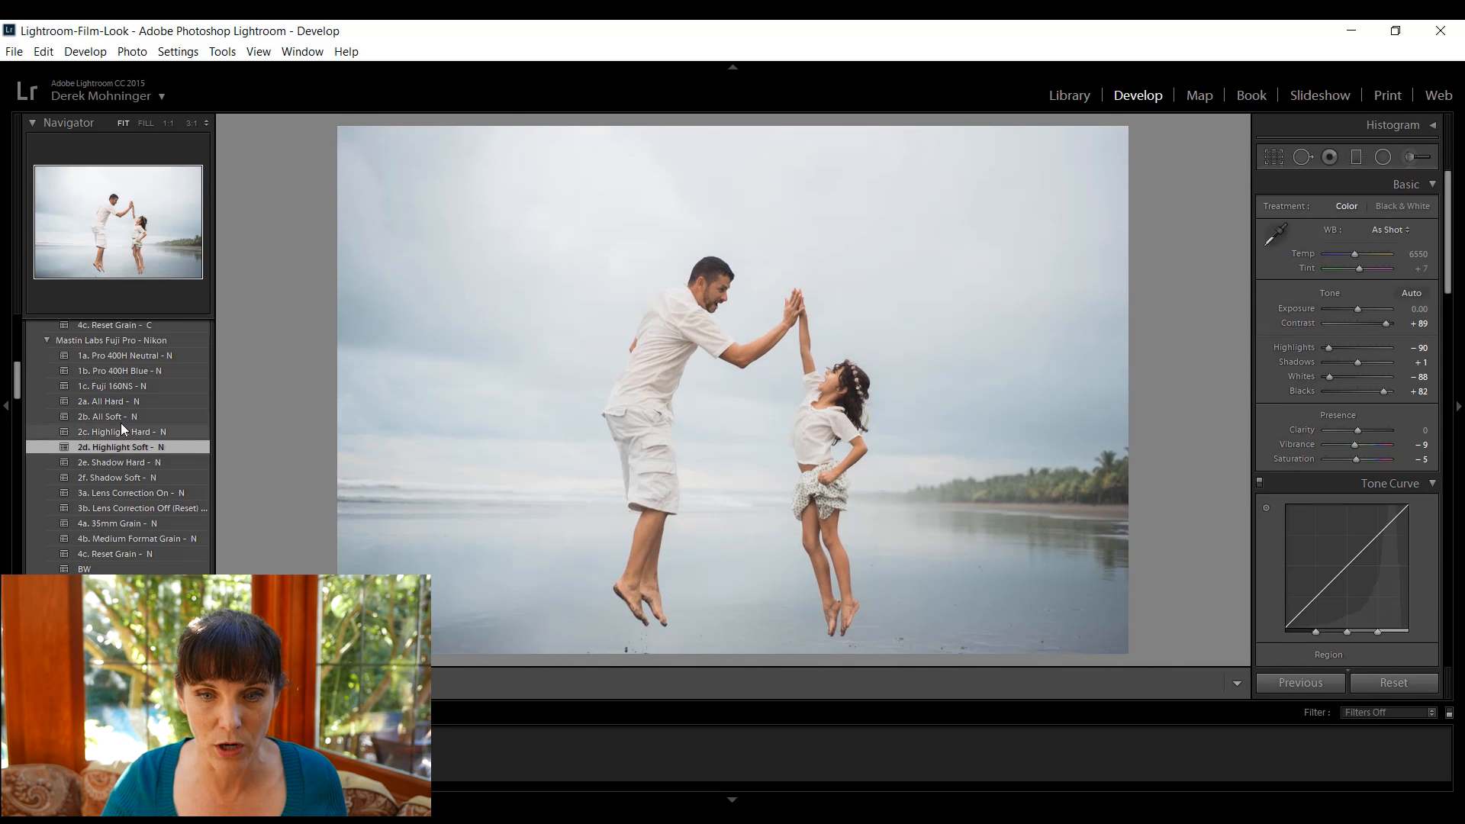
left_click(118, 416)
left_click(116, 401)
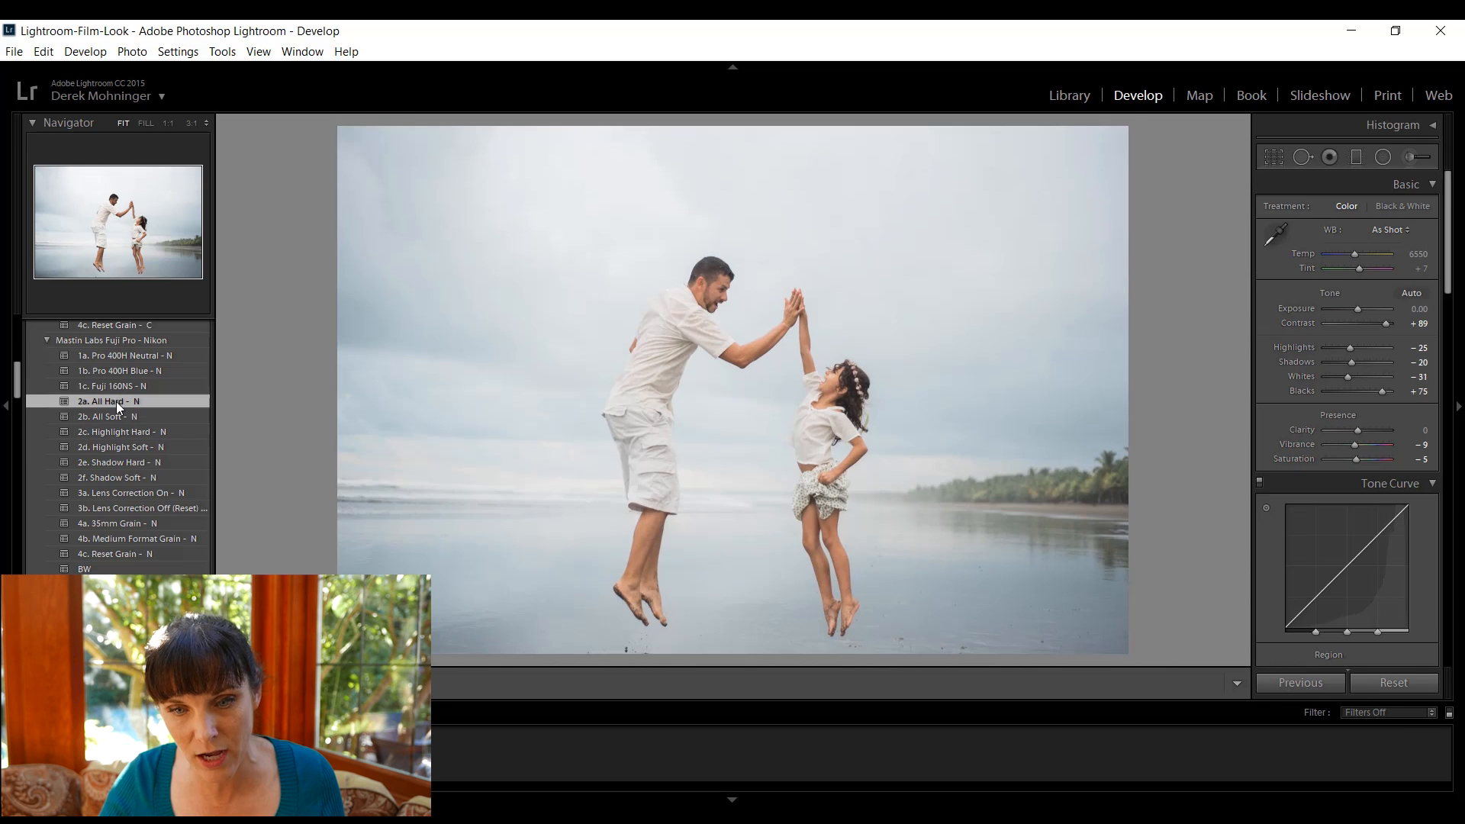
Apply the 4a. 35mm Grain - N preset and lower the Grain Amount to 7, checking the girl's face at 1:1.
left_click(108, 523)
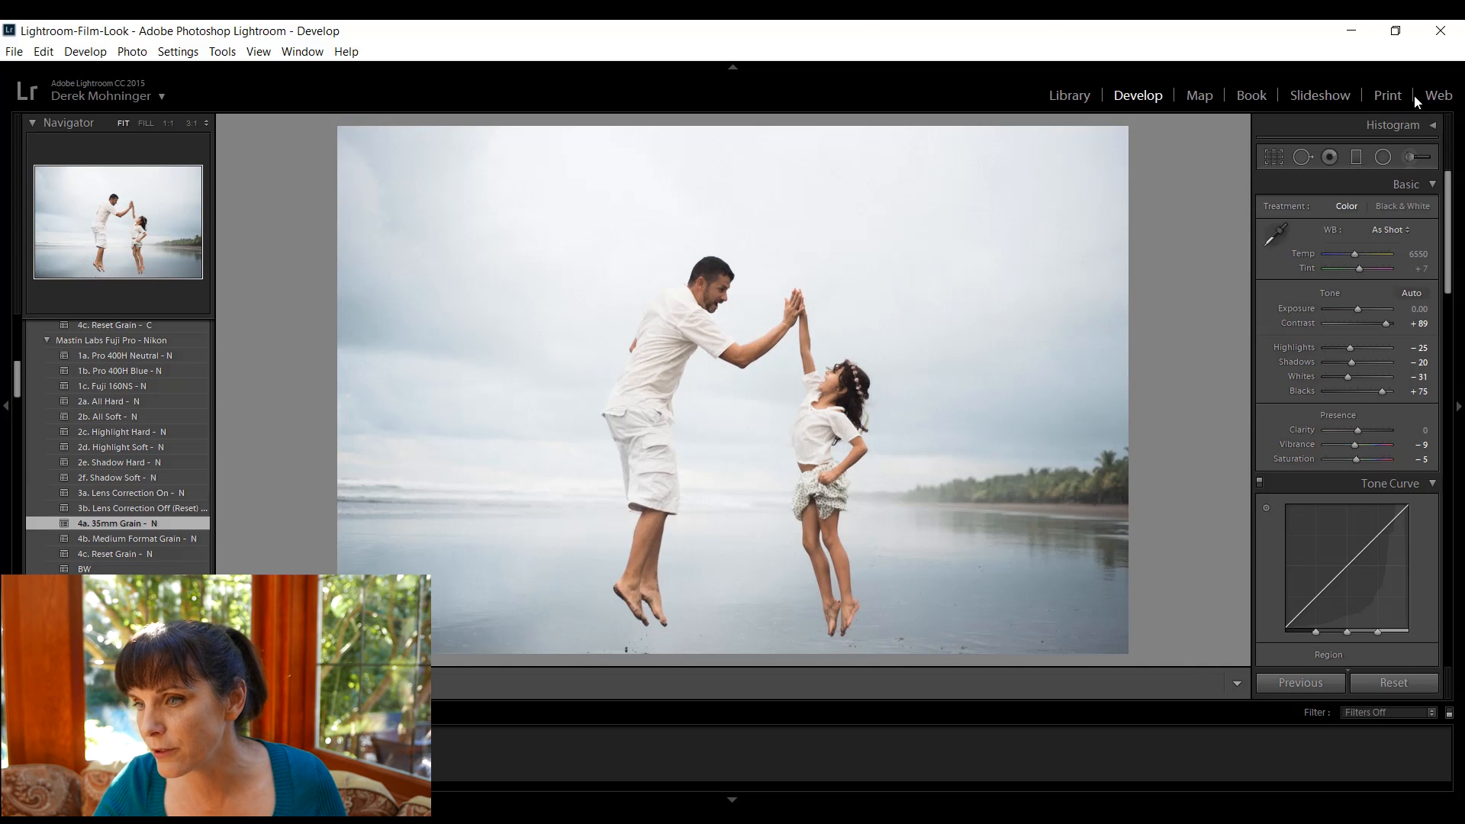
left_click_drag(1453, 186, 1449, 509)
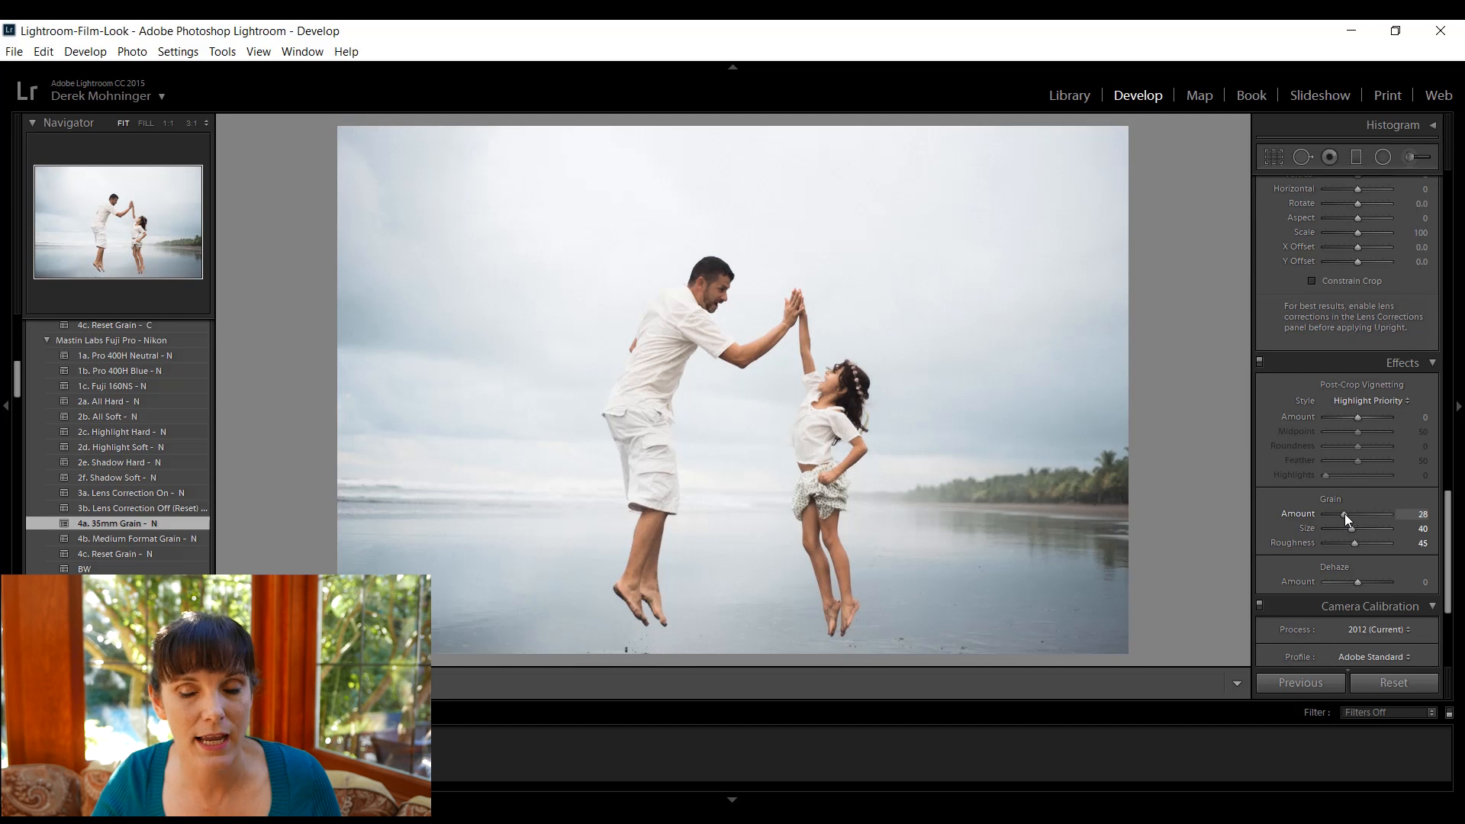
left_click(1344, 514)
mouse_move(1344, 511)
left_mouse_down()
mouse_move(1316, 515)
mouse_move(1330, 510)
left_mouse_up()
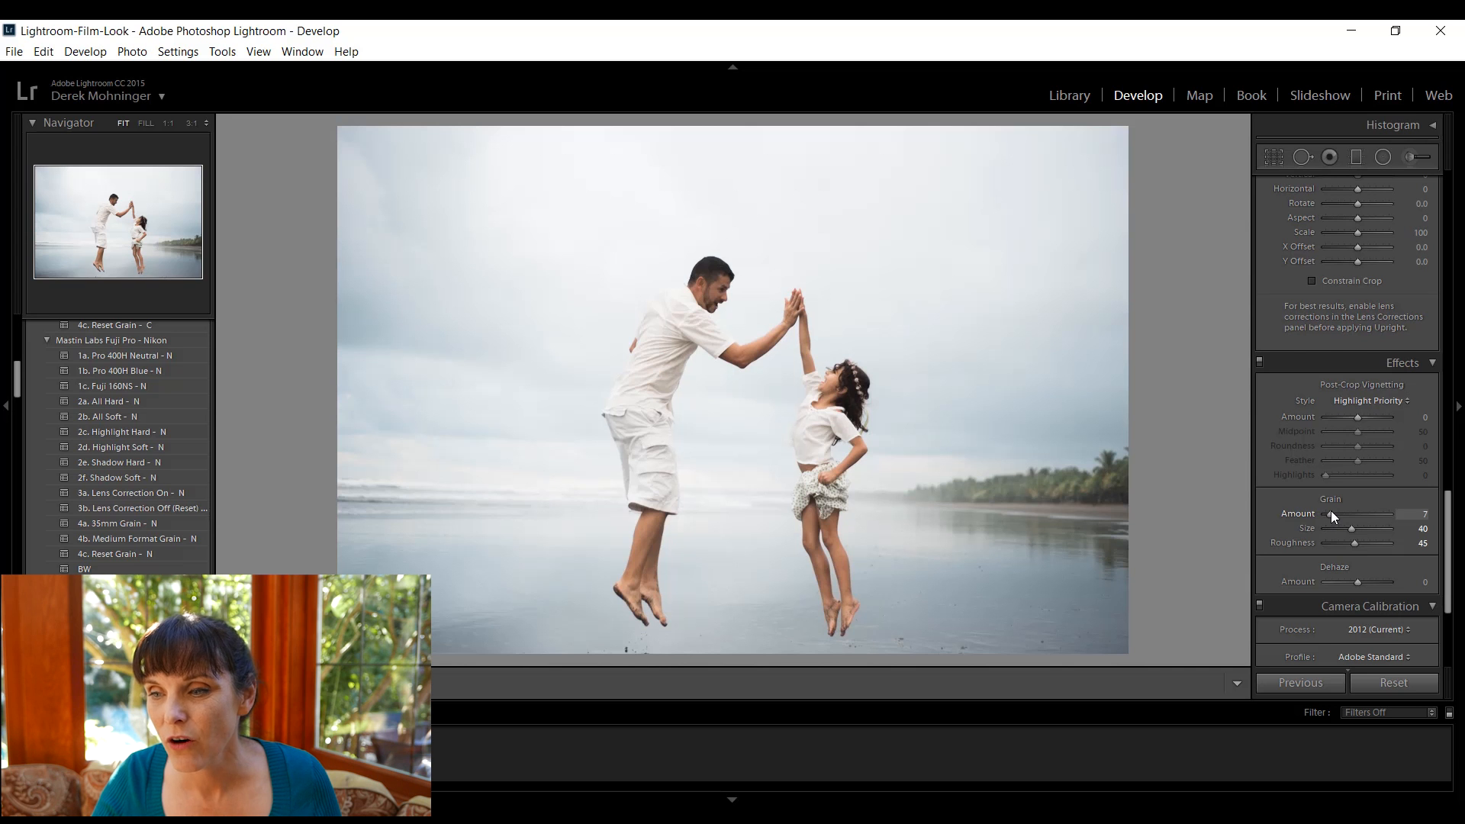
left_click(802, 423)
left_click_drag(863, 330, 412, 293)
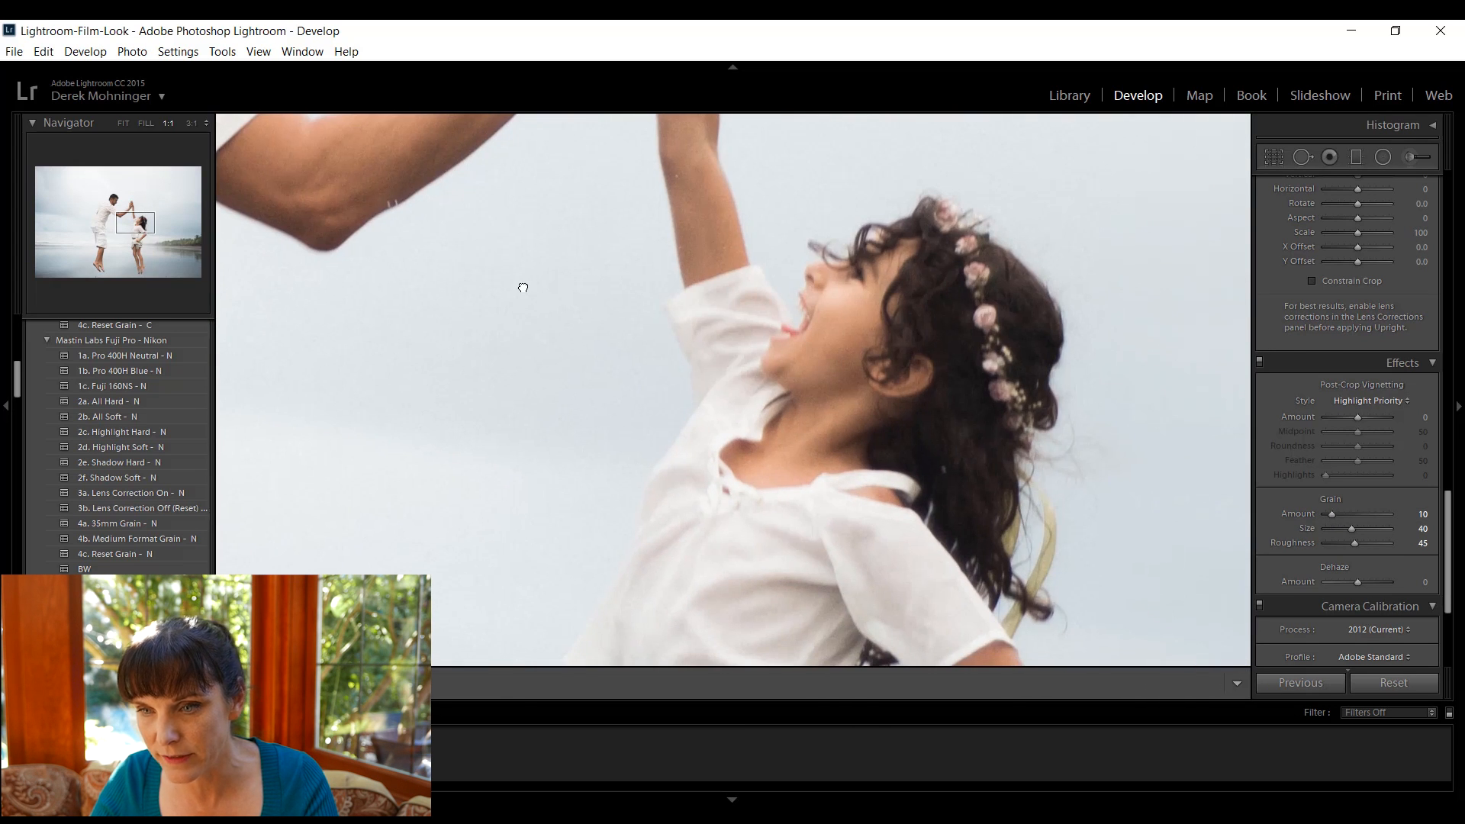
left_click_drag(1329, 514, 1328, 515)
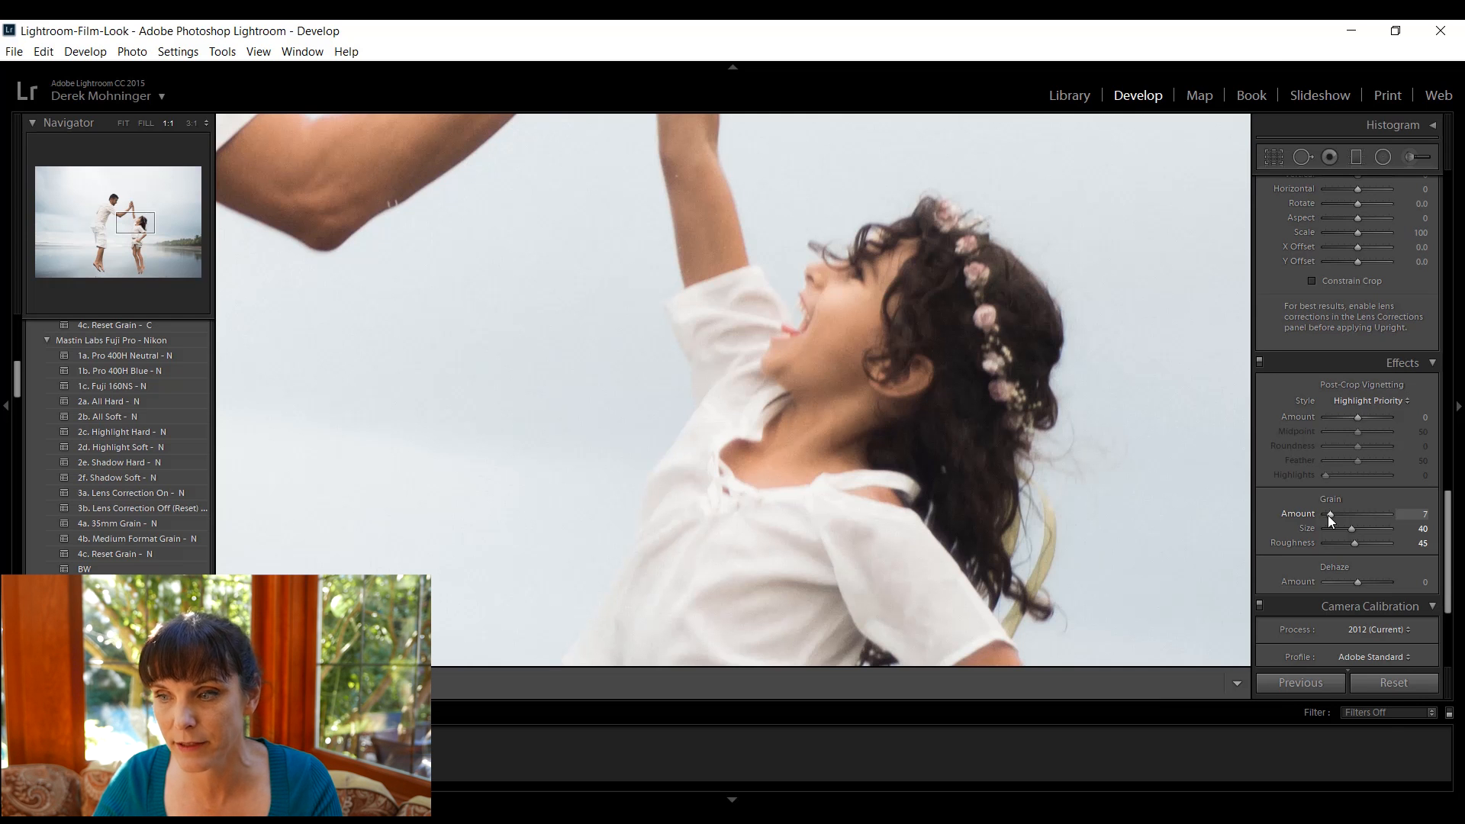
Try the // Fuji Pro 400H (Noritsu) and // Fuji Pro 400H (Frontier) camera calibration profiles on the photo.
scroll(1358, 489, "down", 3)
left_click(1396, 451)
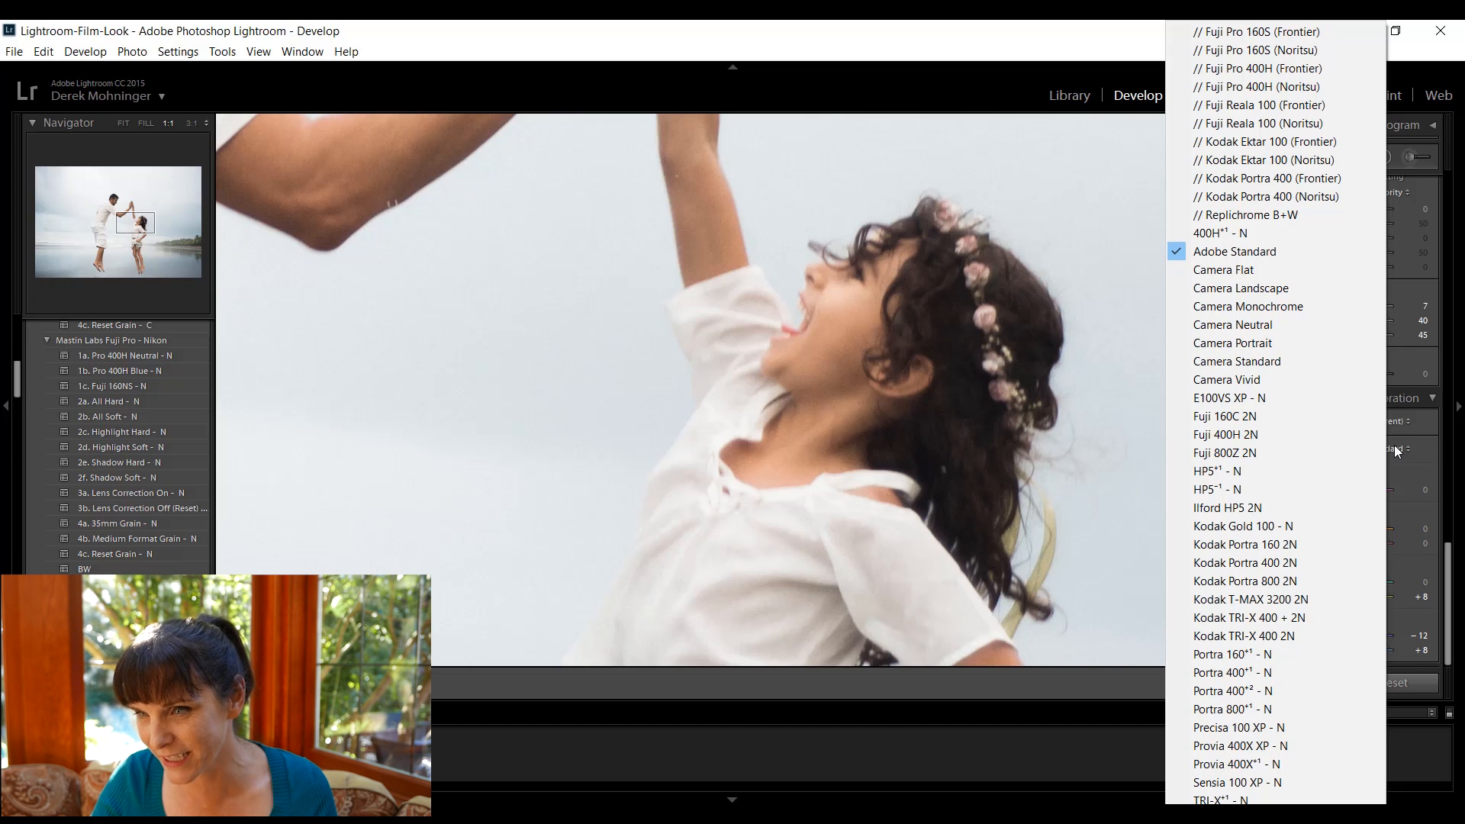
left_click(1385, 453)
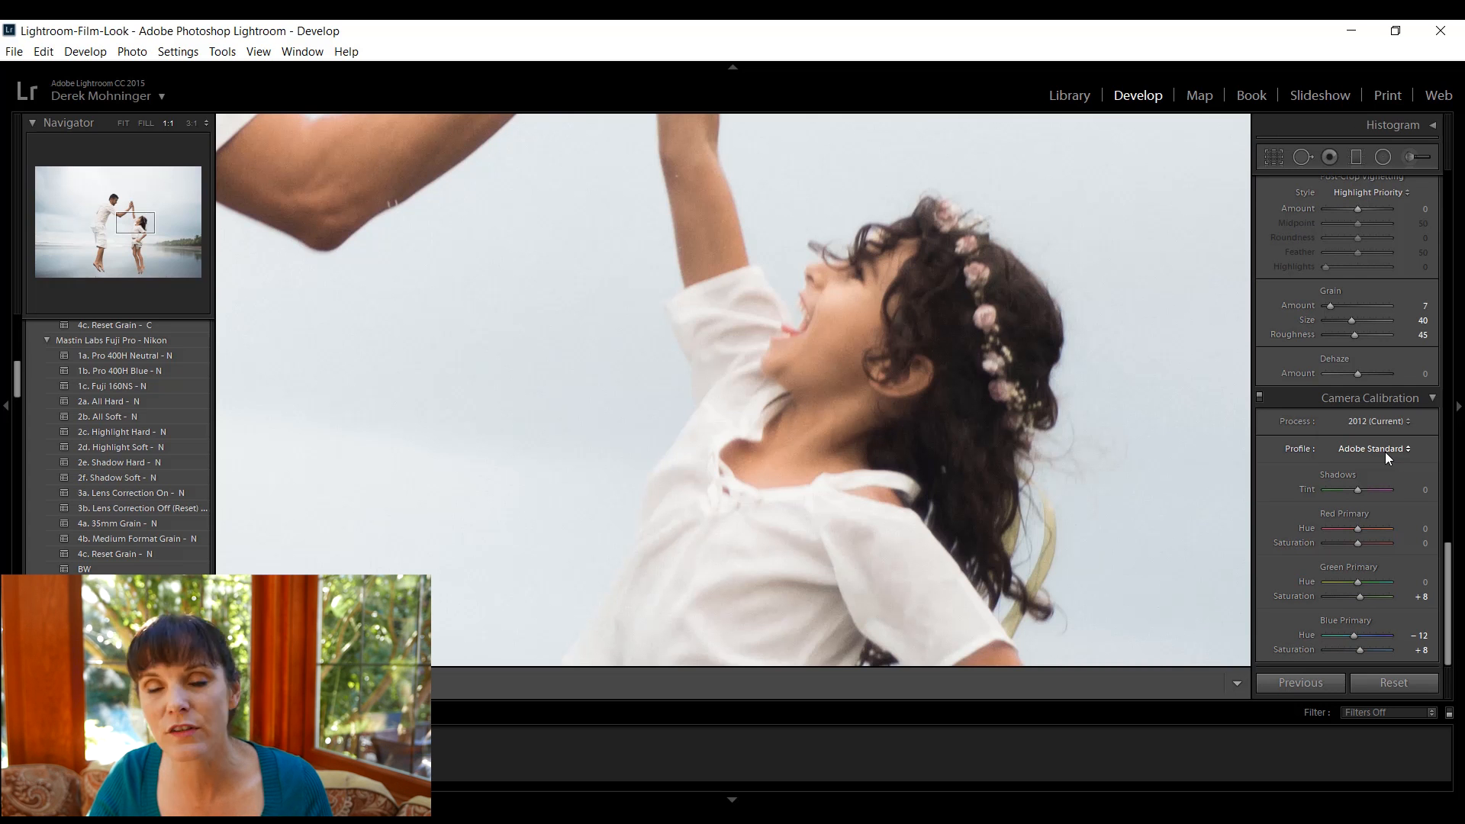
left_click(1385, 452)
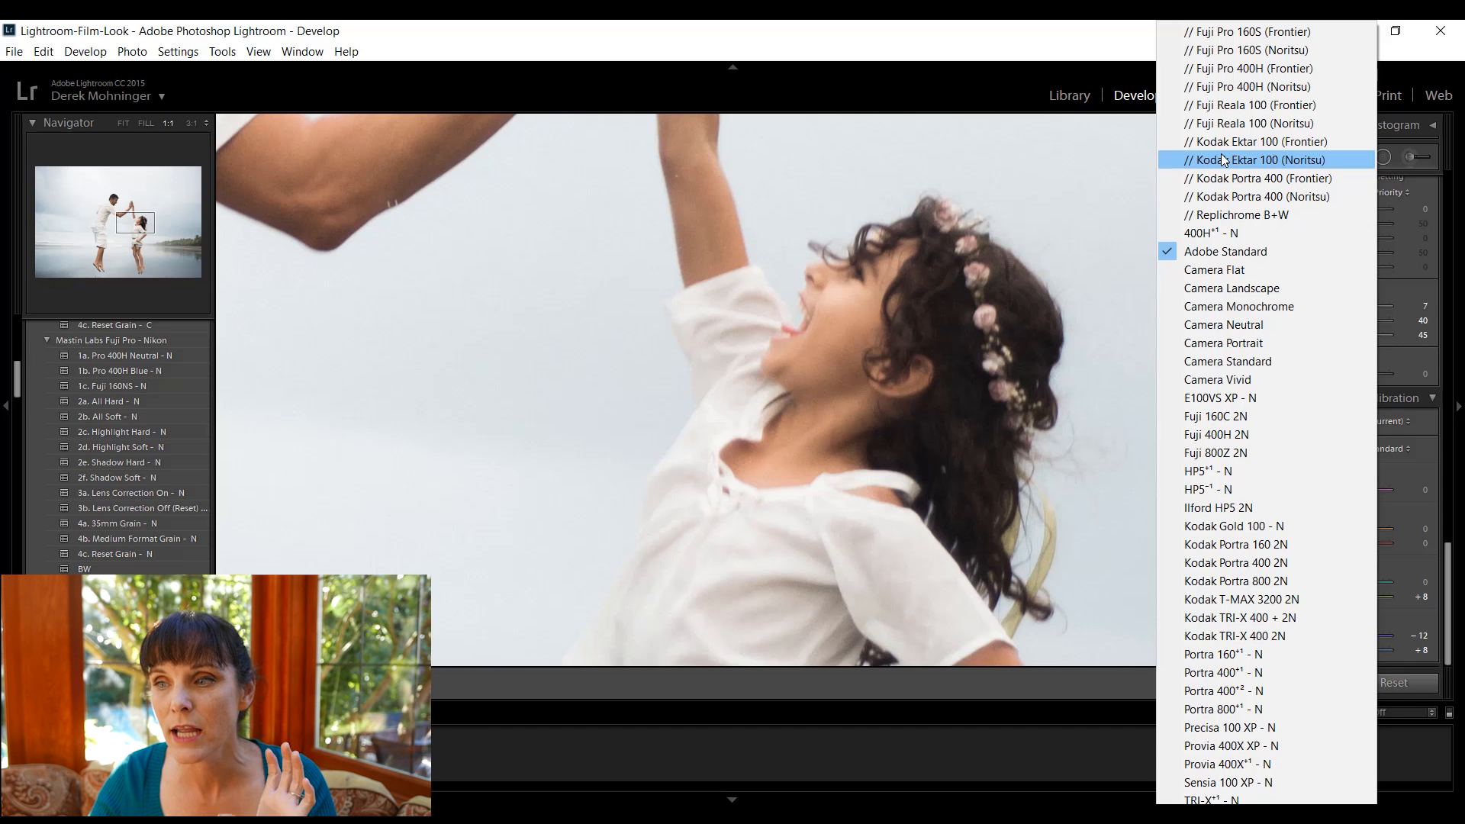
left_click(1235, 88)
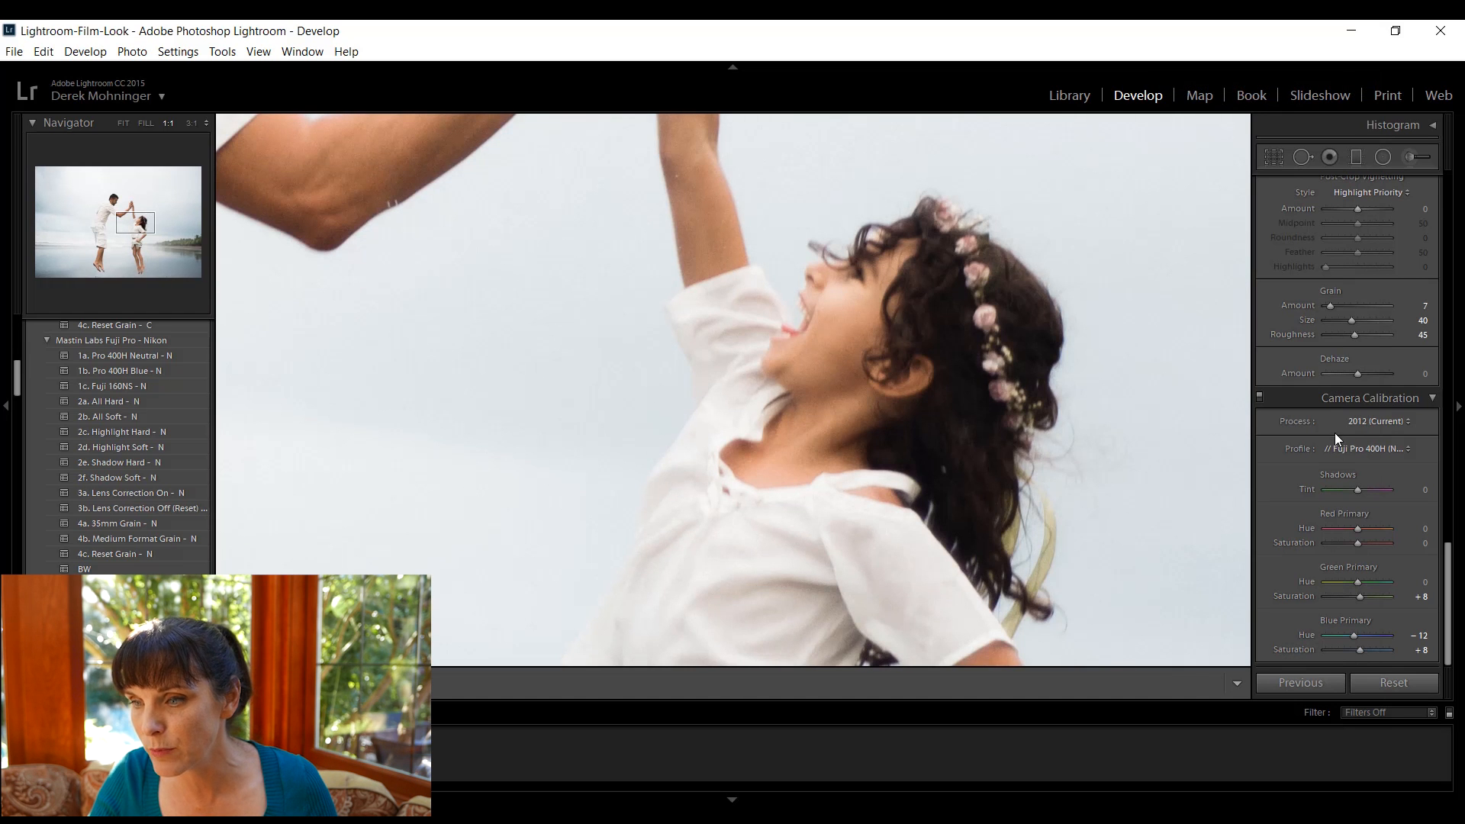
left_click(1357, 450)
left_click(1261, 70)
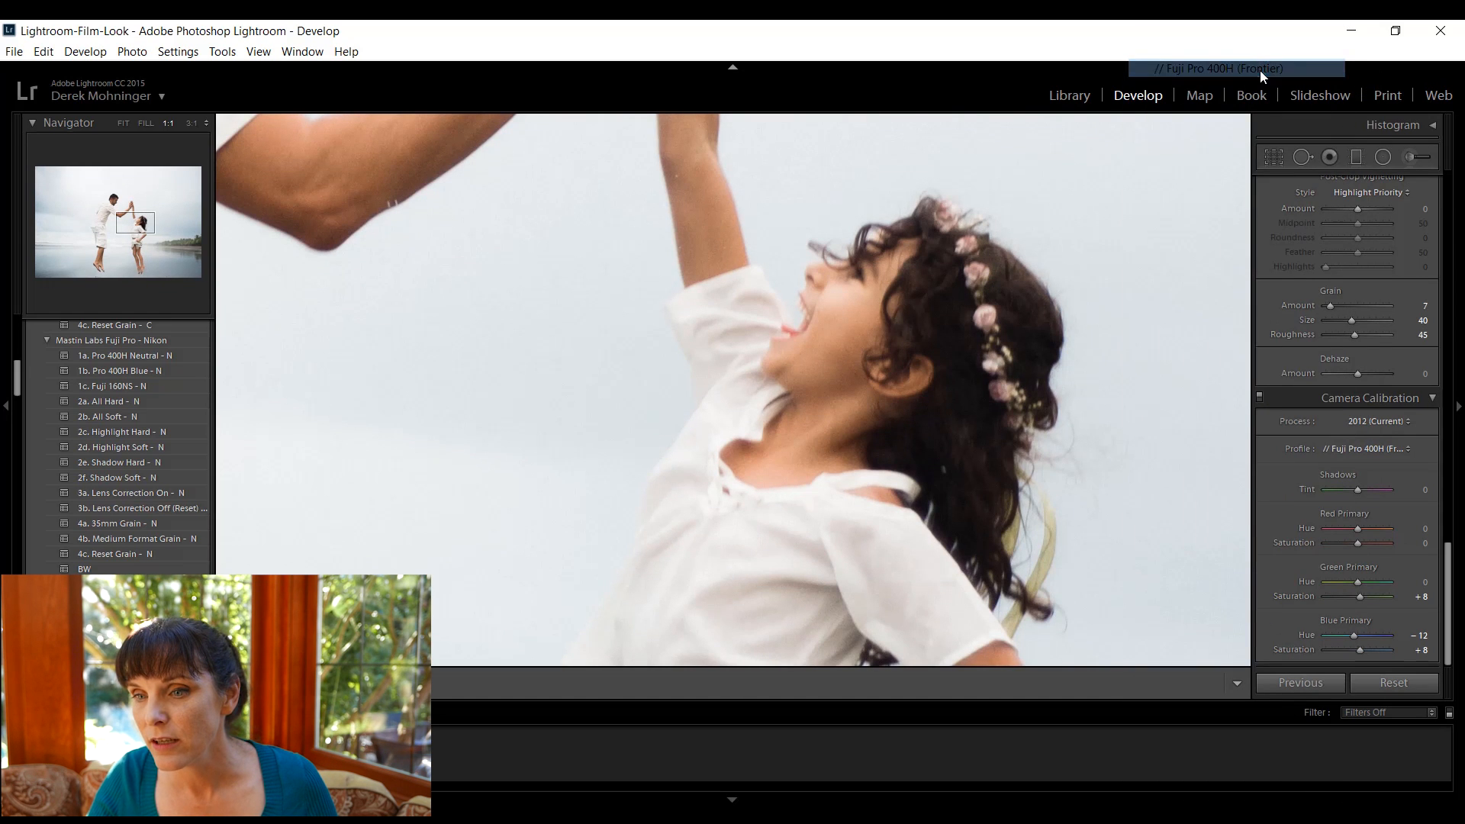
Try the Fuji 400H 2N, Kodak Portra 800 2N and Kodak TRI-X 400 2N profiles, and reset all the photo's develop settings.
left_click(1372, 446)
left_click(1235, 428)
left_click(1361, 448)
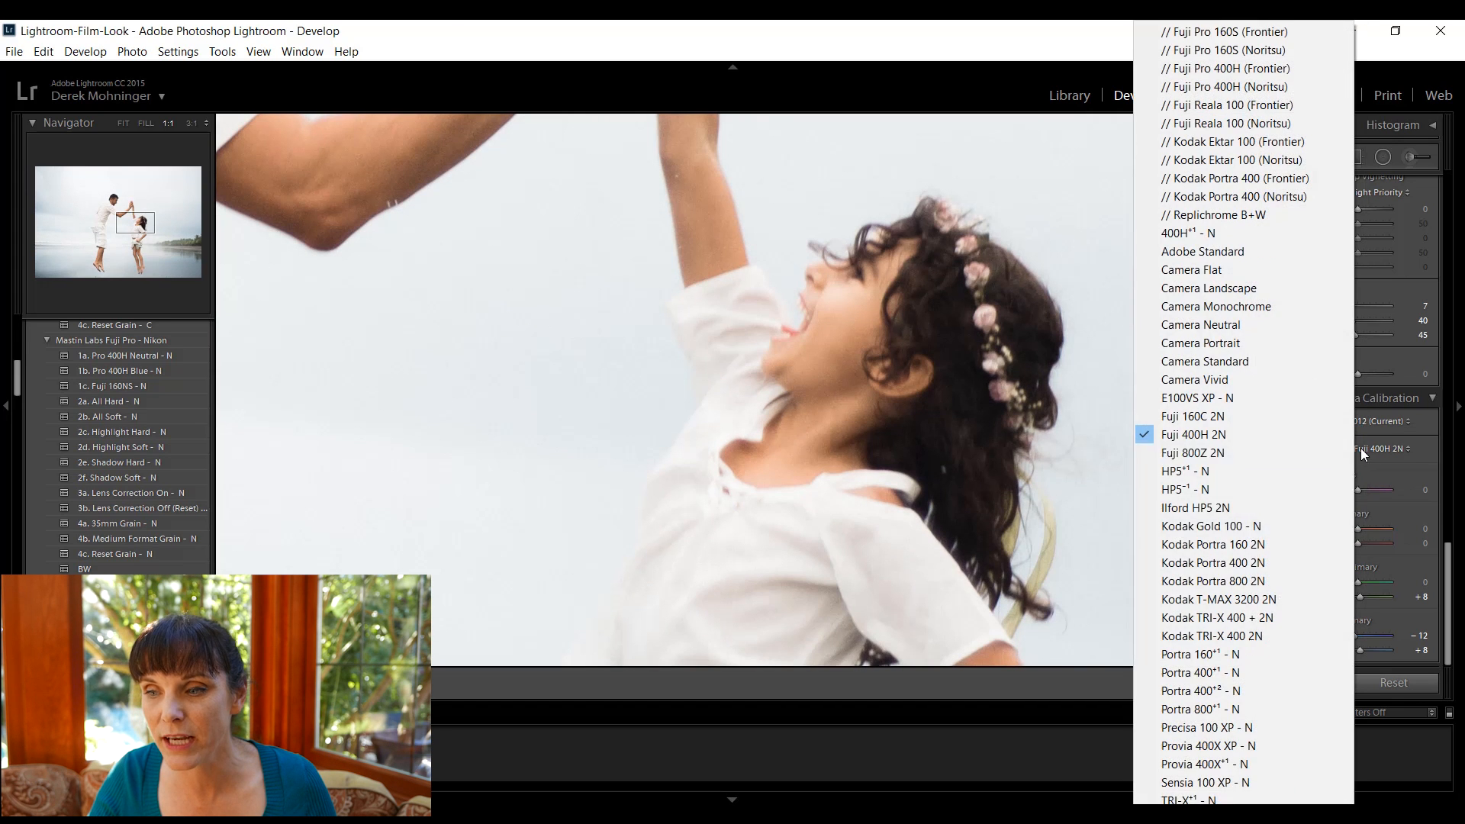
left_click(1210, 581)
left_click(1362, 446)
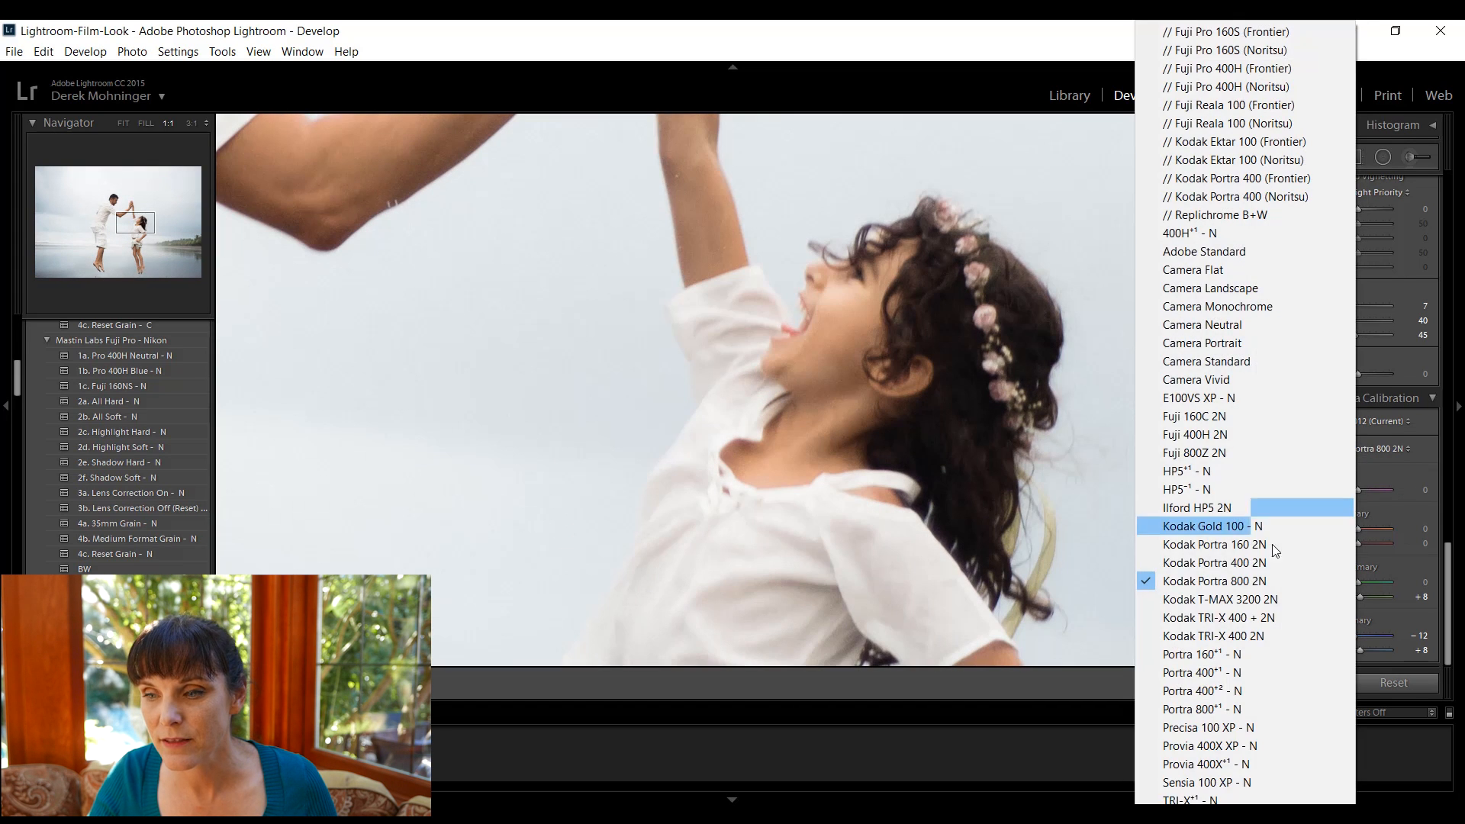
left_click(1215, 630)
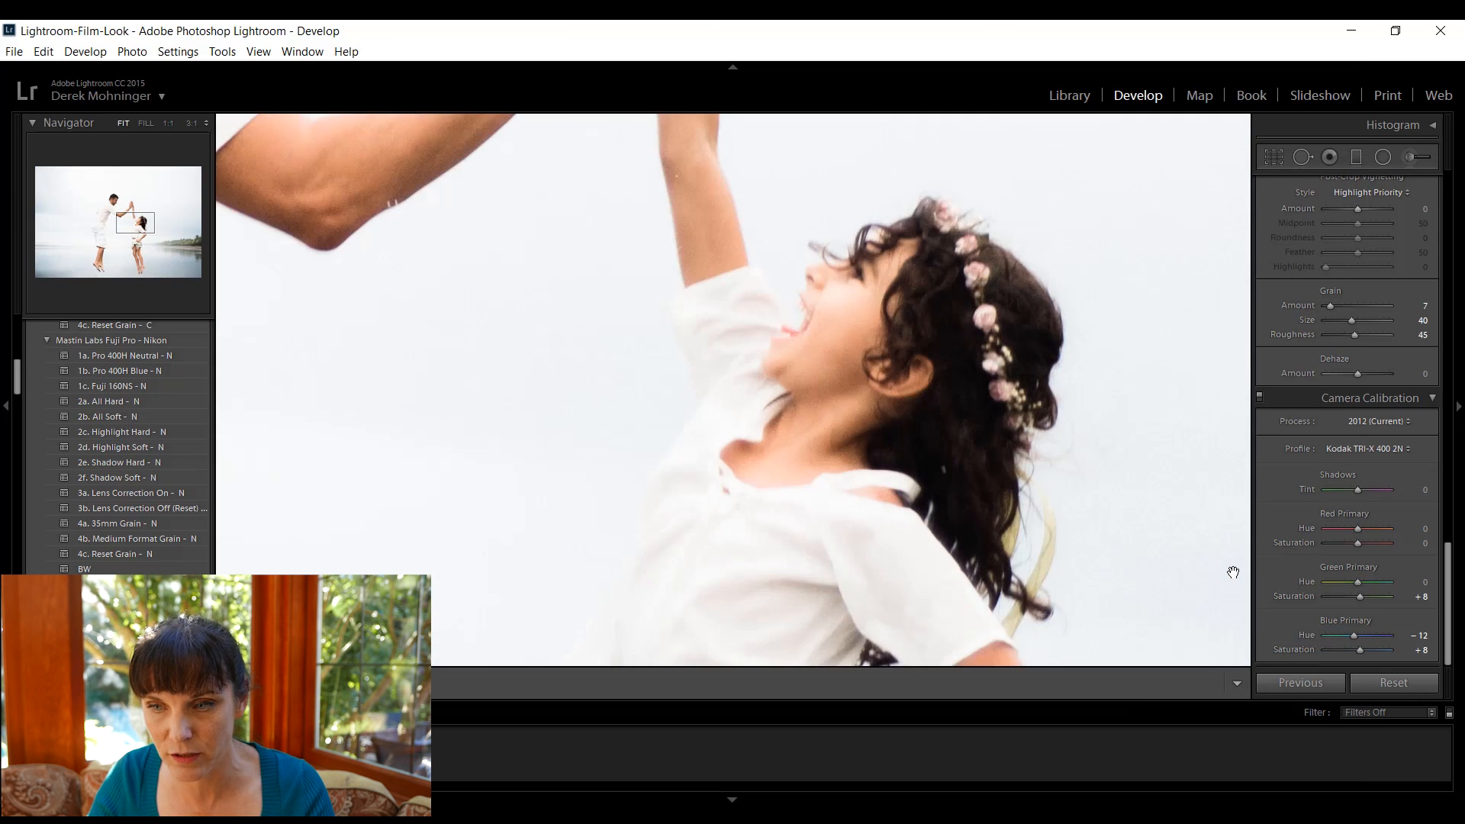
left_click(1230, 560)
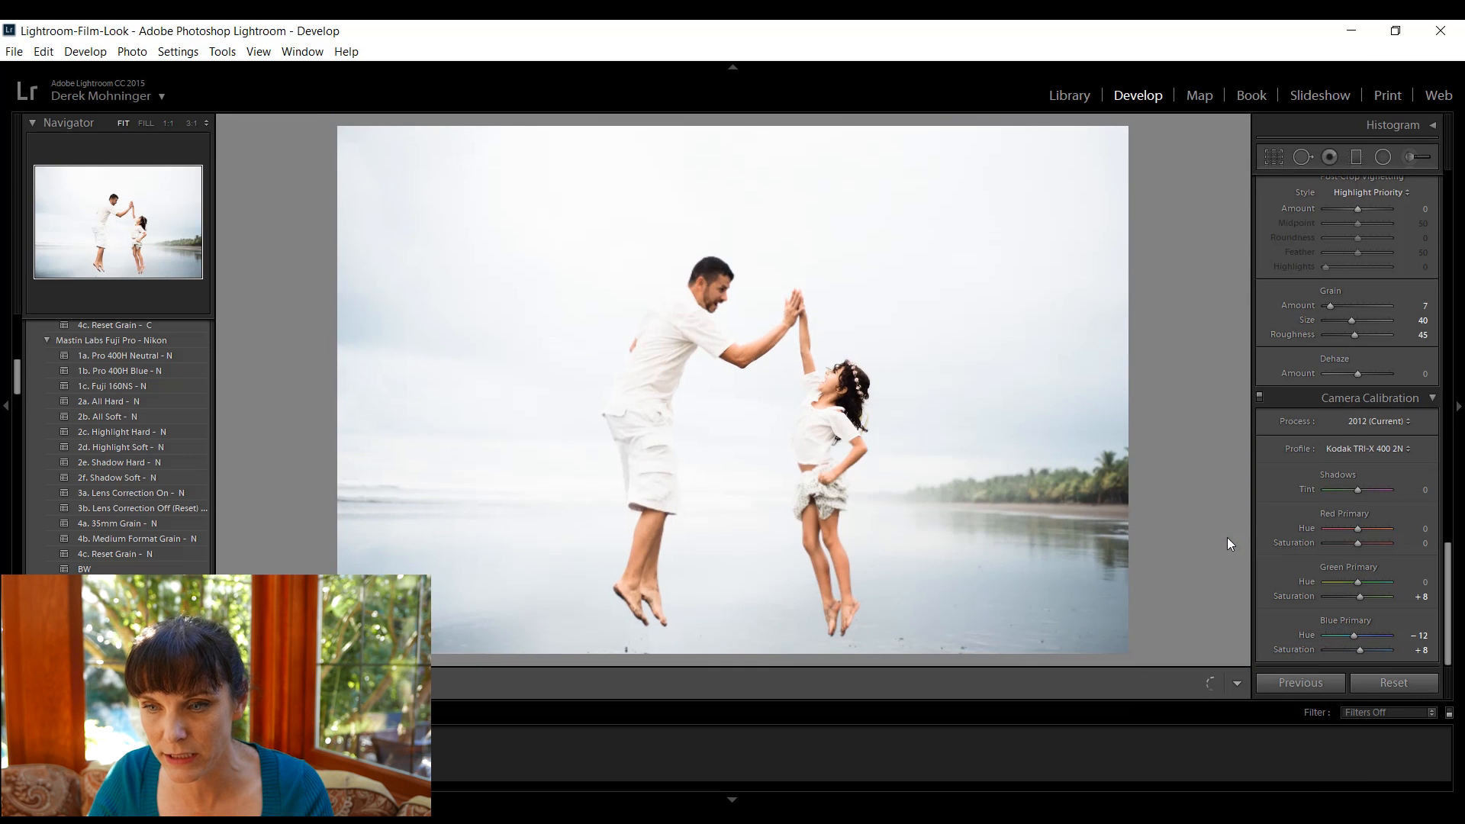
left_click(1408, 689)
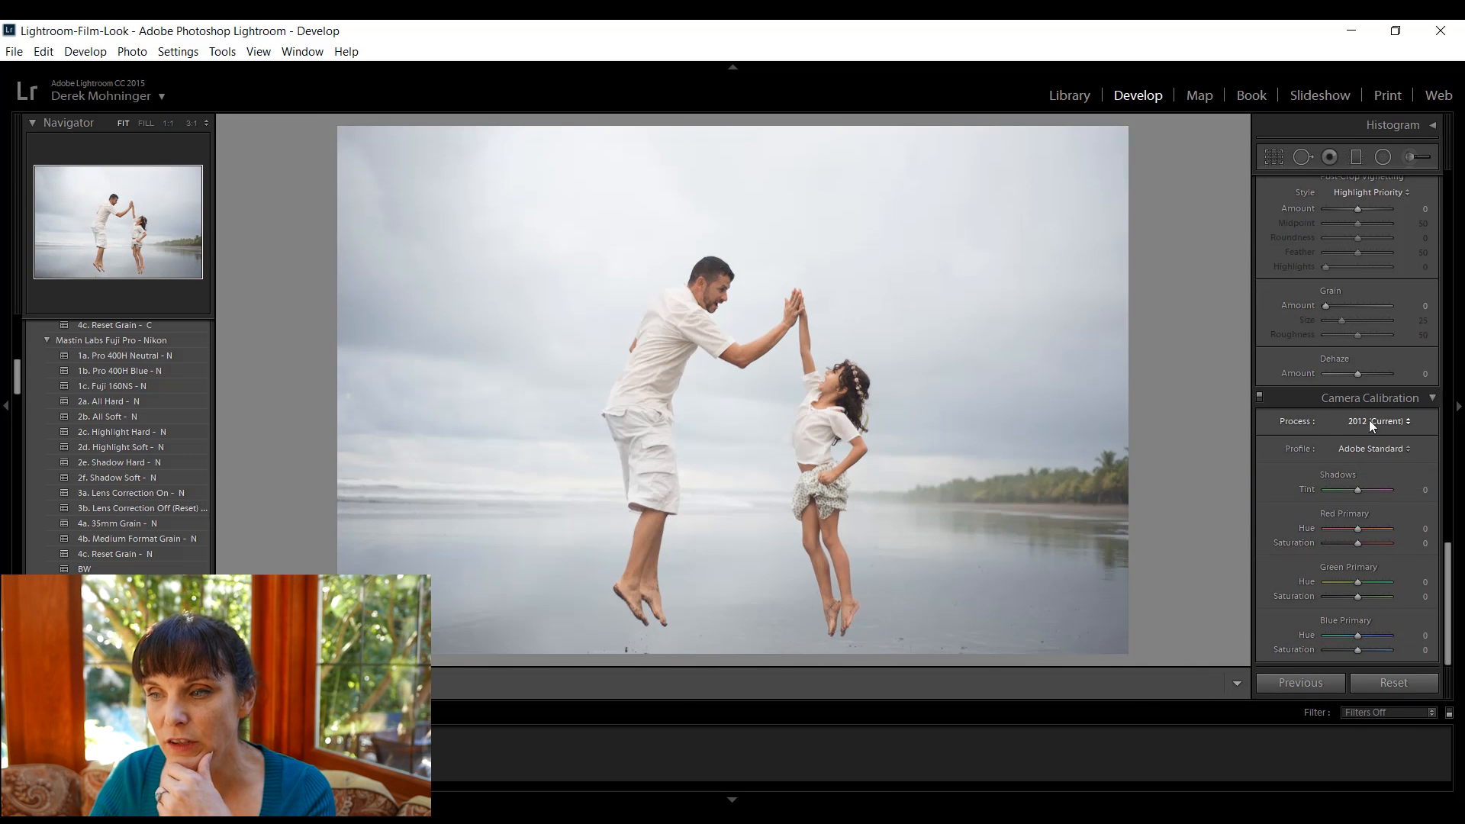
Try the Kodak Gold 100 - N and Fuji 800Z 2N camera calibration profiles on the photo.
left_click(1371, 422)
left_click(1420, 446)
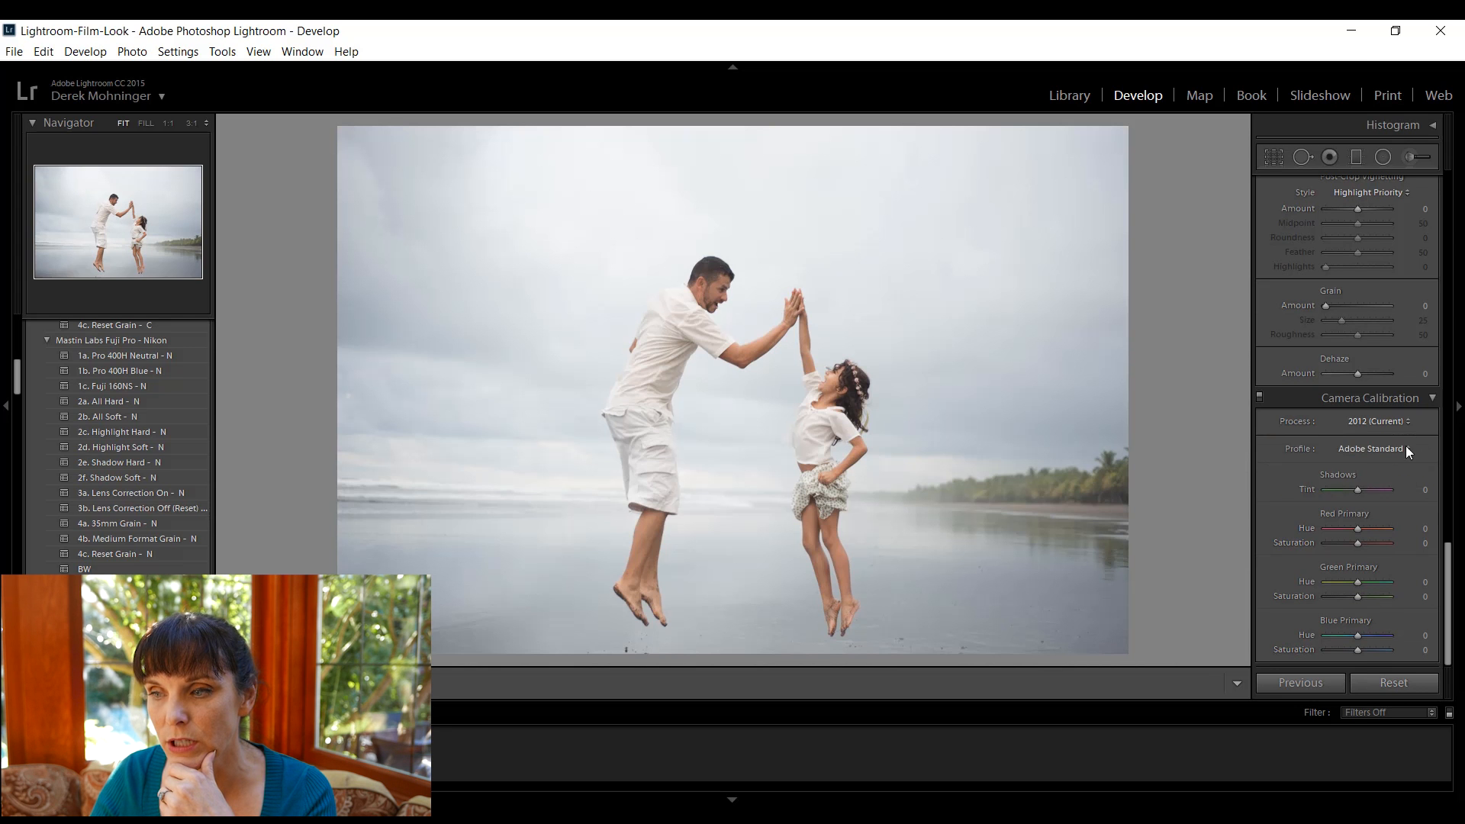
left_click(1372, 451)
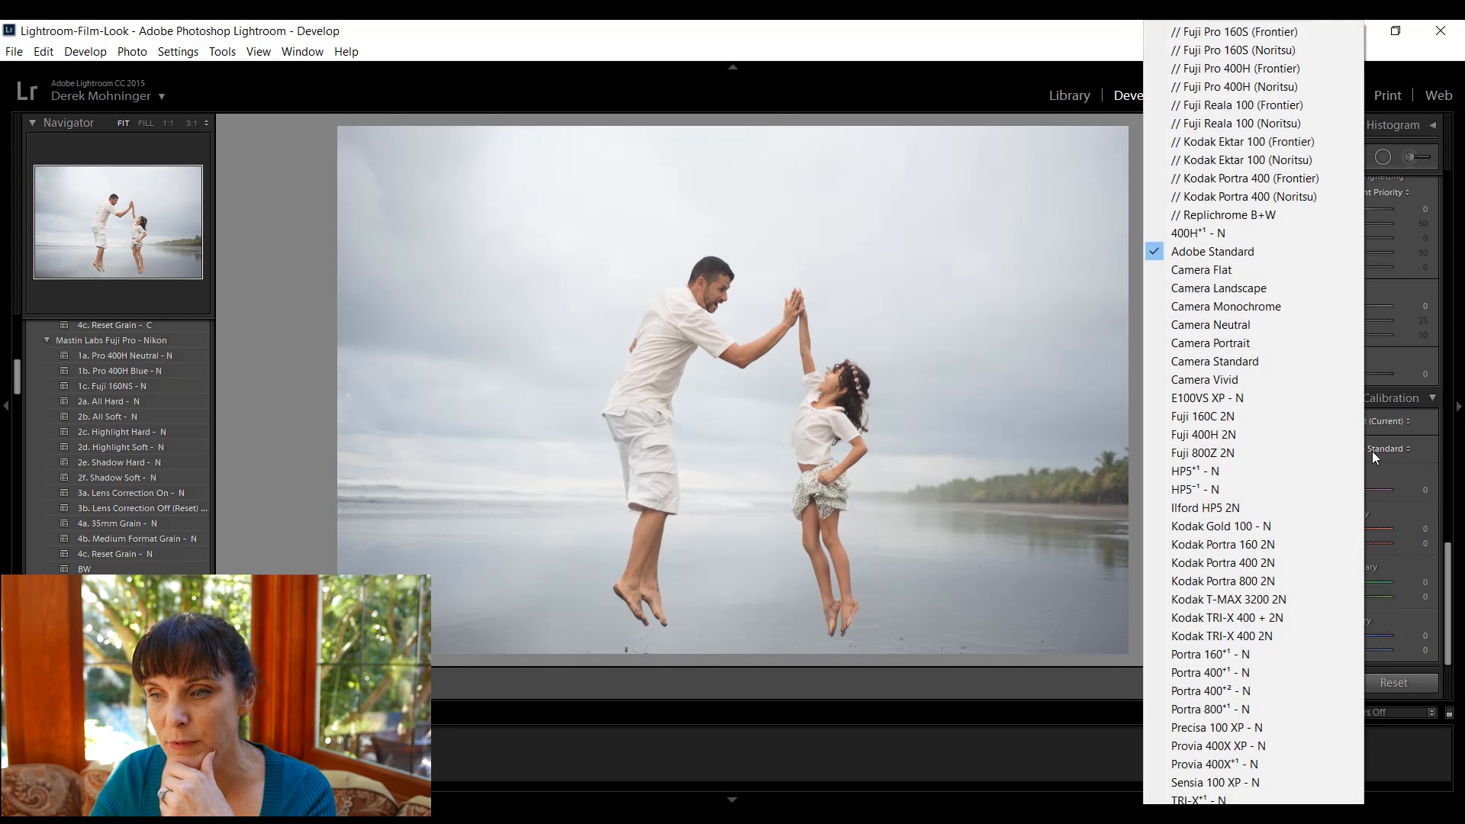
left_click(1224, 531)
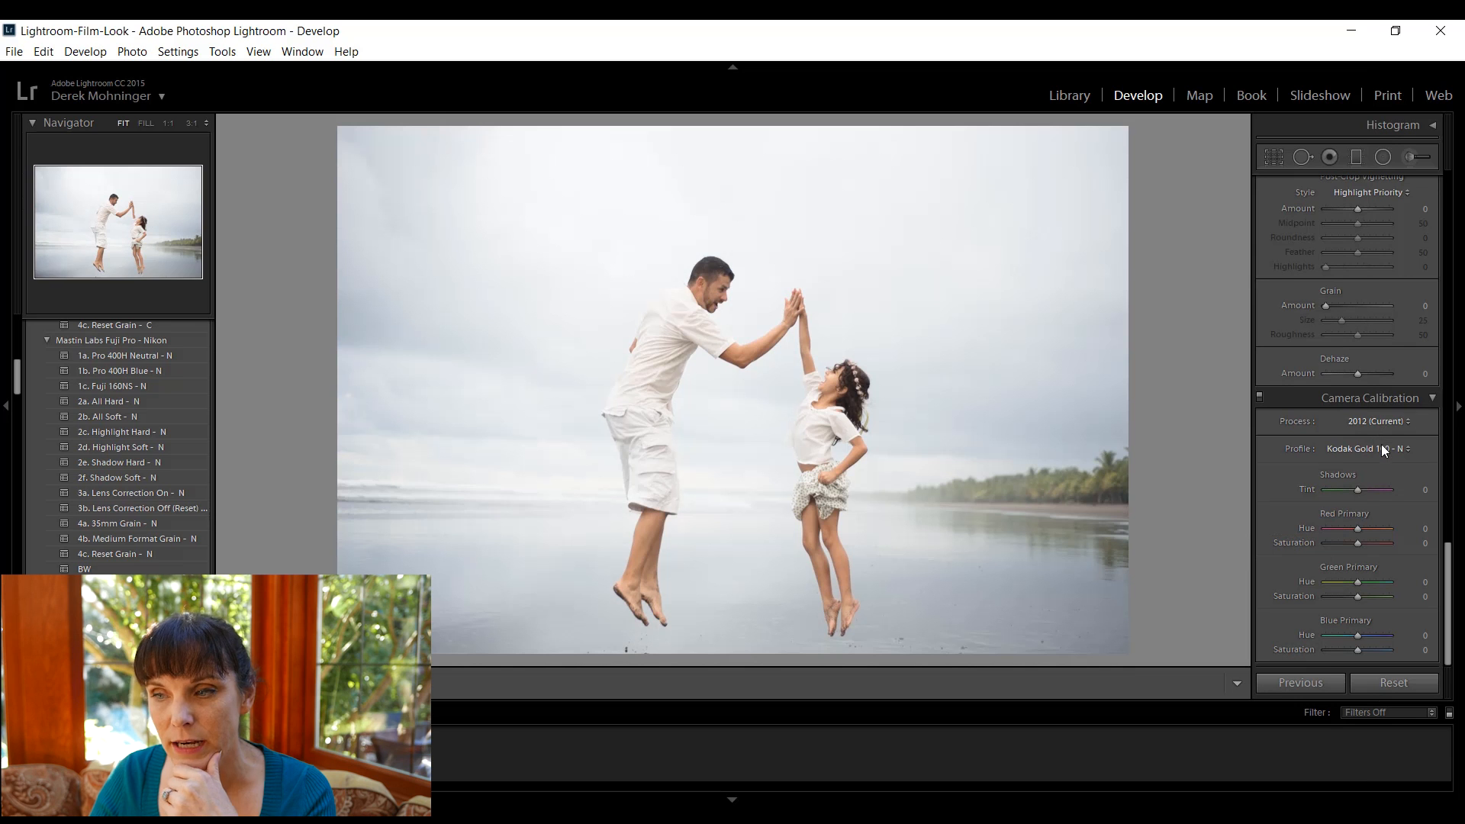
mouse_move(1446, 554)
left_mouse_down()
mouse_move(1429, 175)
mouse_move(1446, 572)
left_mouse_up()
left_click(1380, 457)
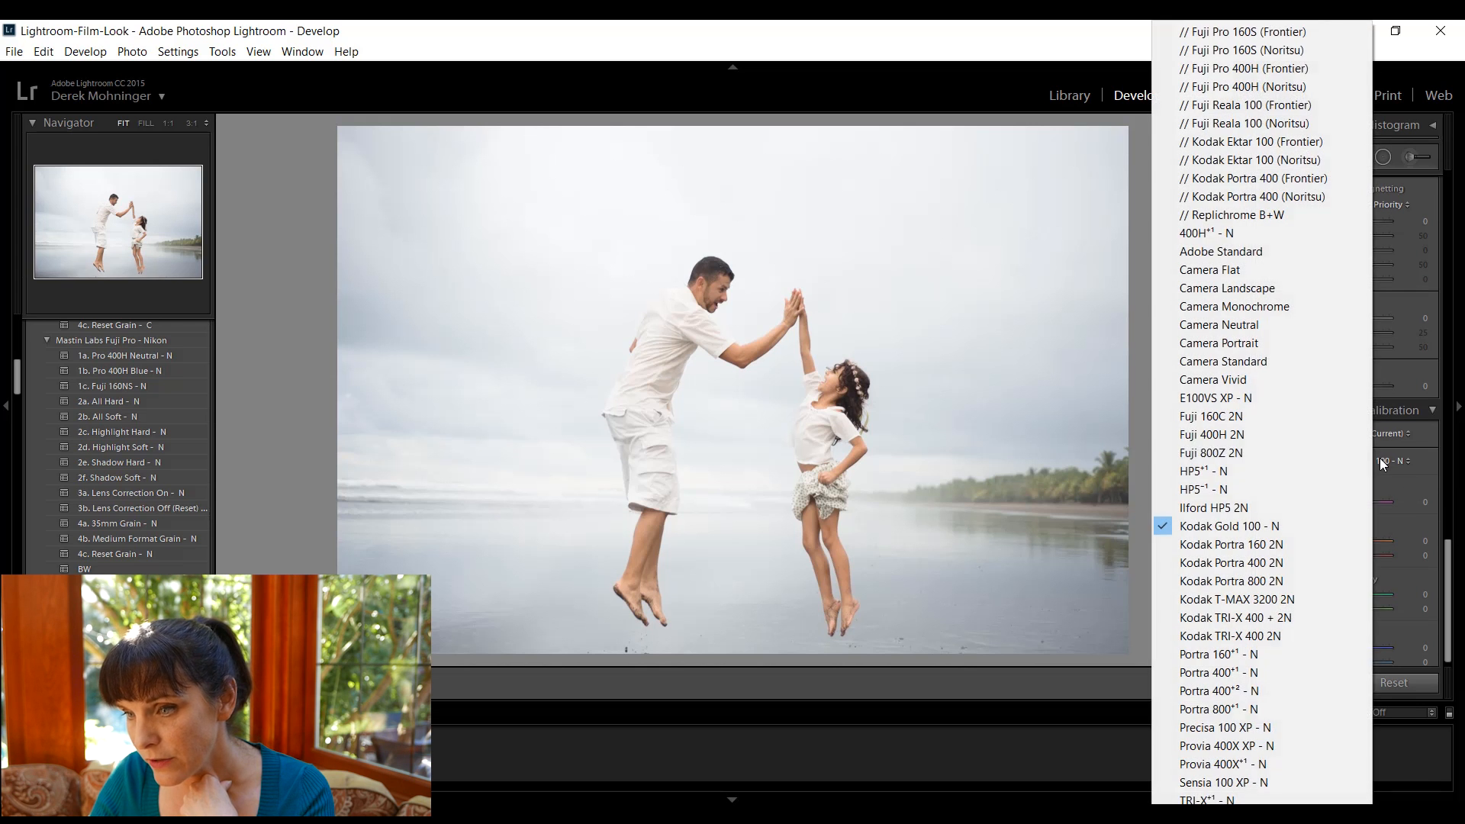
left_click(1244, 452)
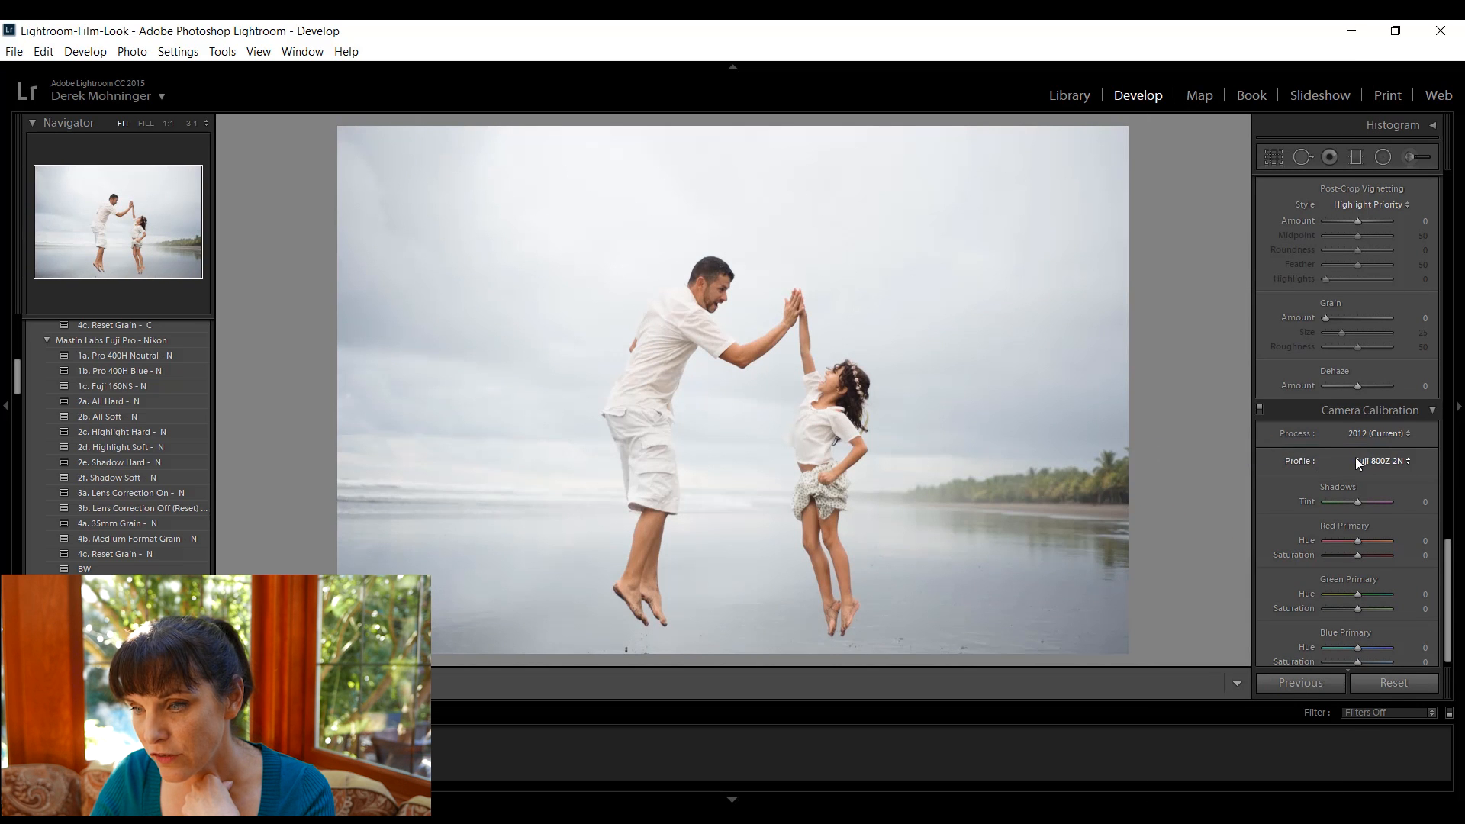
Try the Camera Flat, // Kodak Portra 400 (Frontier) and // Fuji Reala 100 (Noritsu) profiles on the photo.
left_click(1357, 459)
left_click(1213, 270)
left_click(1385, 461)
left_click(1221, 178)
left_click(1367, 463)
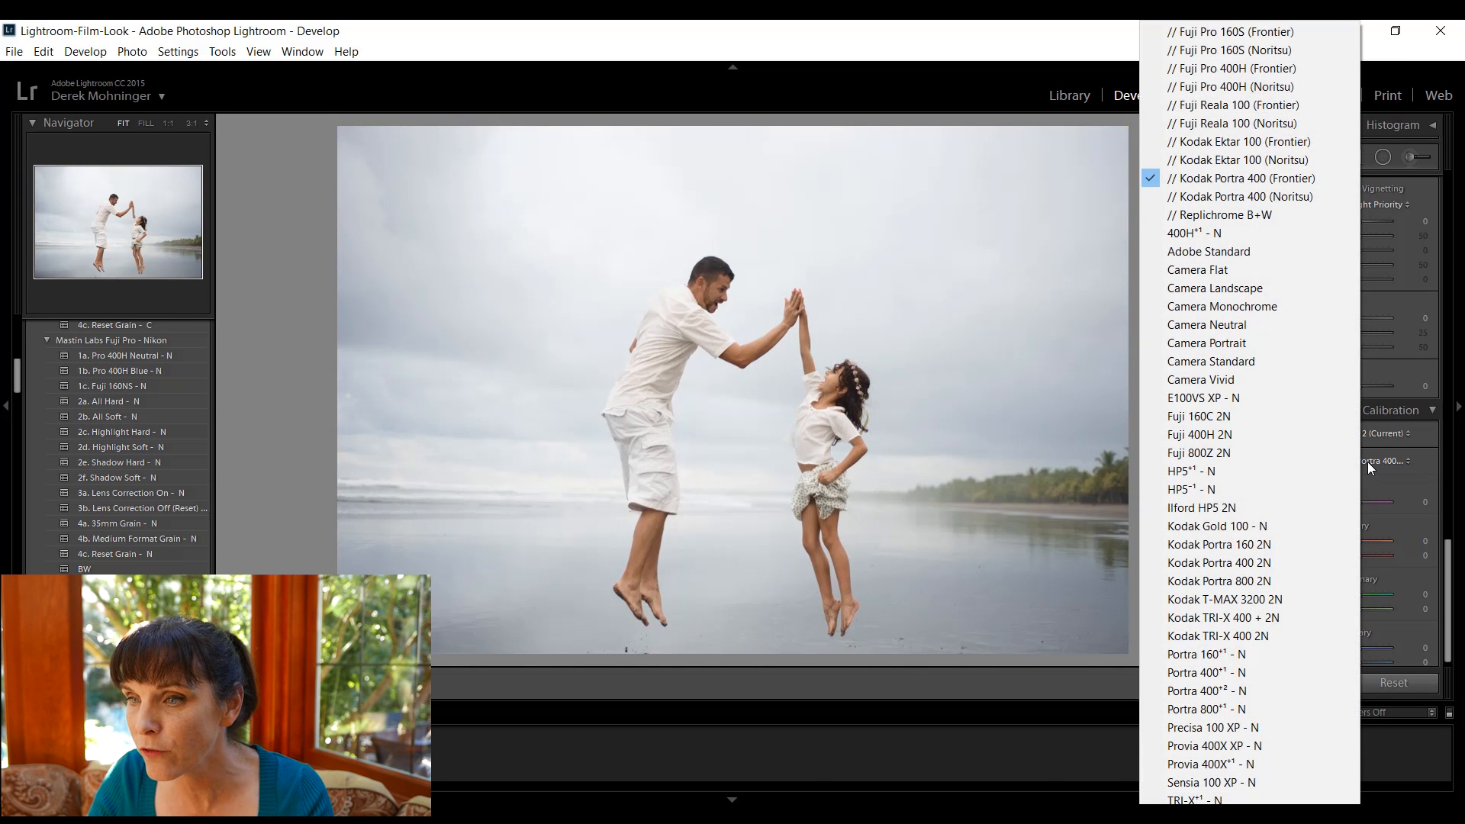
left_click(1239, 123)
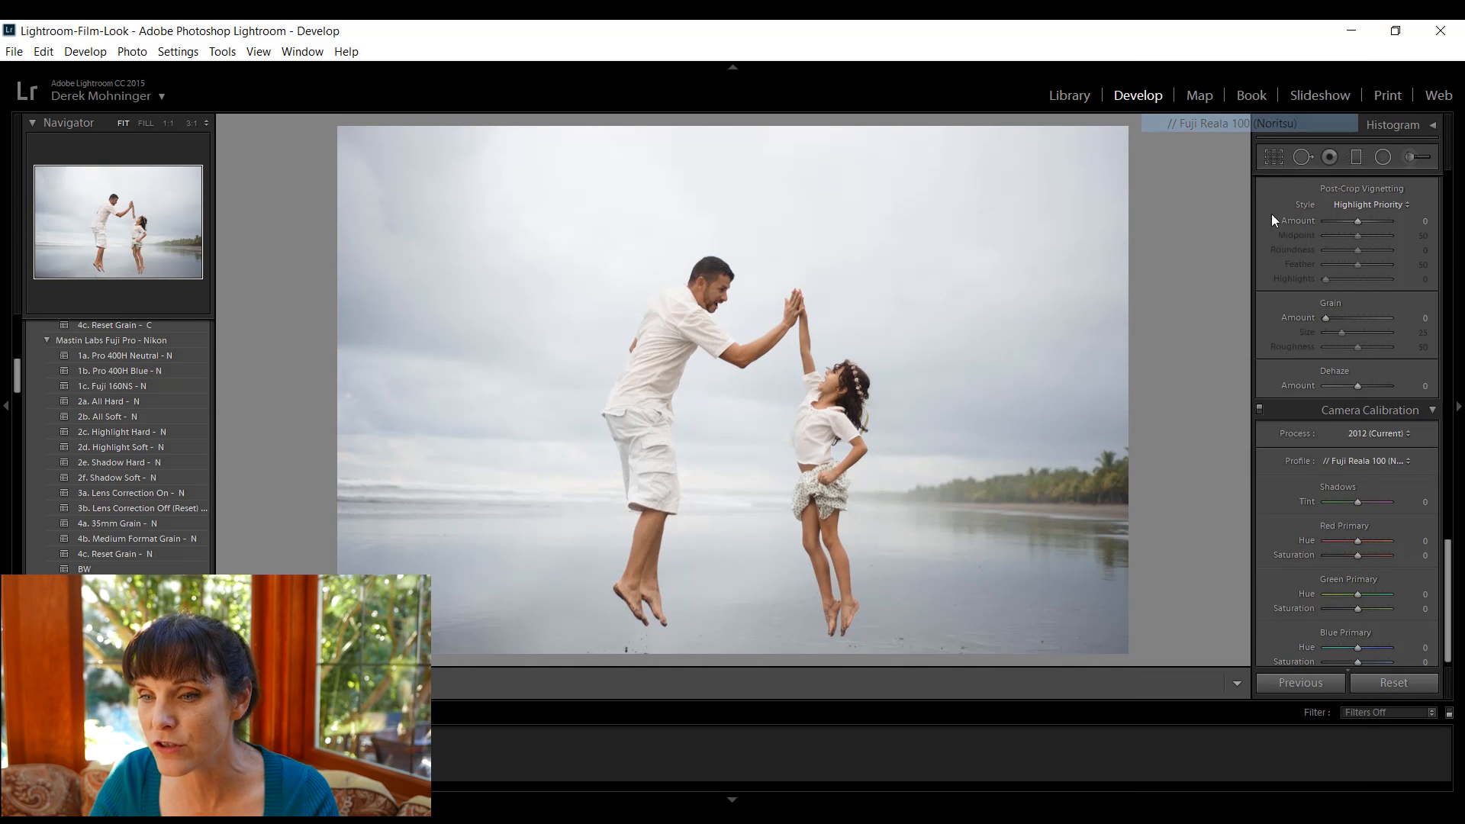
Try the Portra 160+1 - N profile, finishing with the Camera Vivid profile on the photo.
left_click(1379, 460)
left_click(1238, 656)
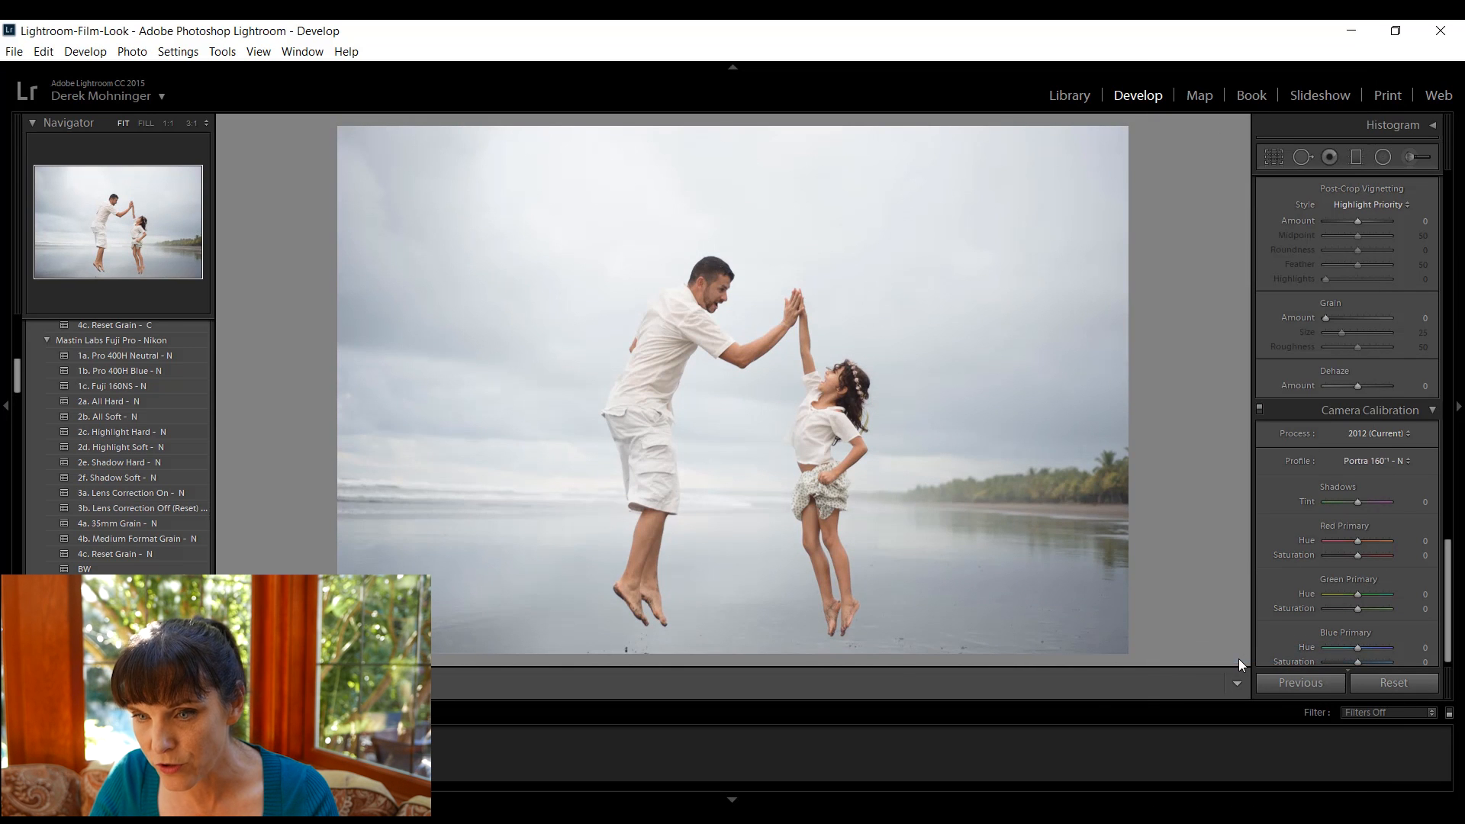
left_click(1363, 464)
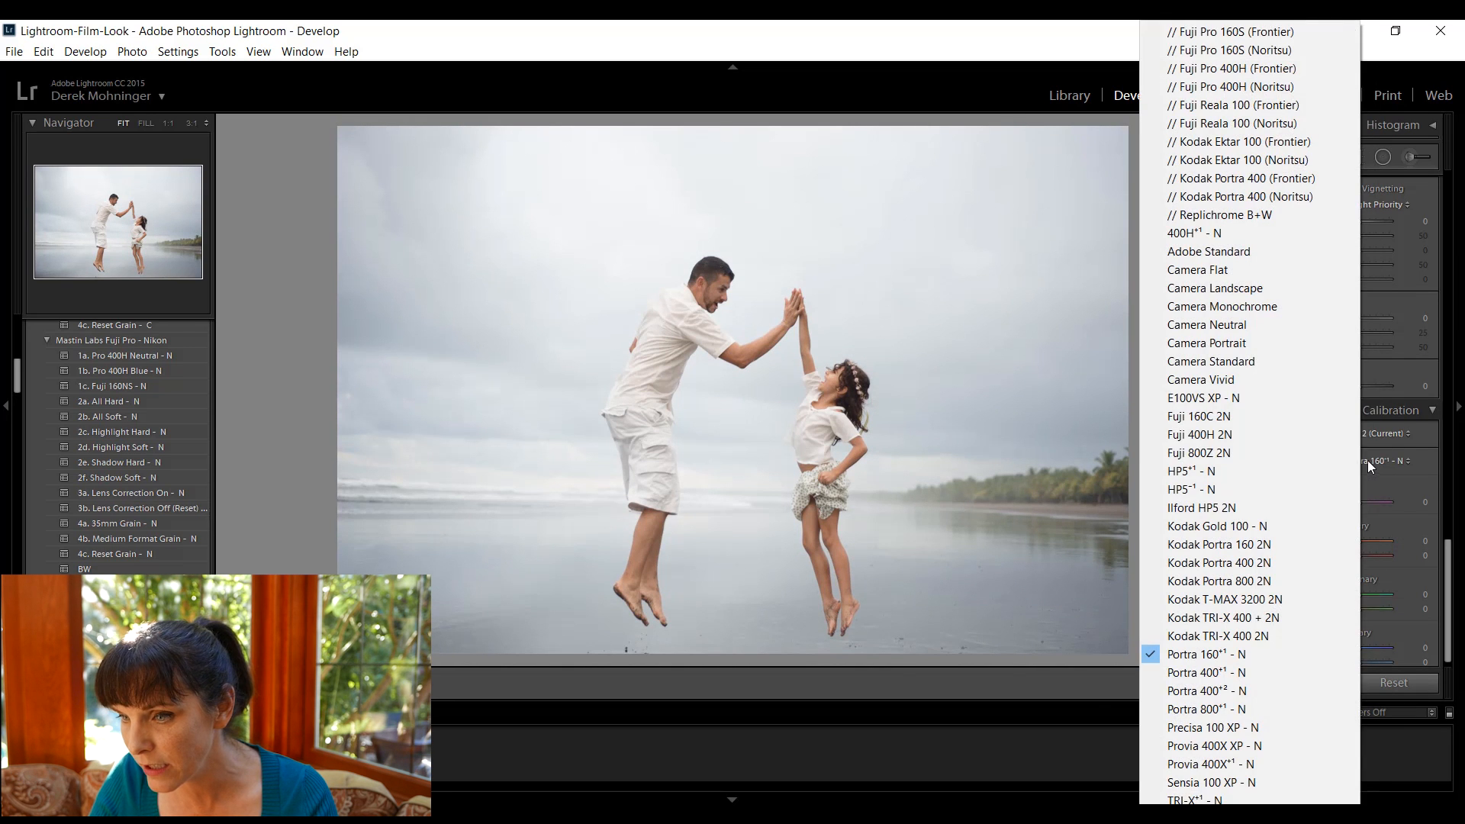
left_click(1220, 381)
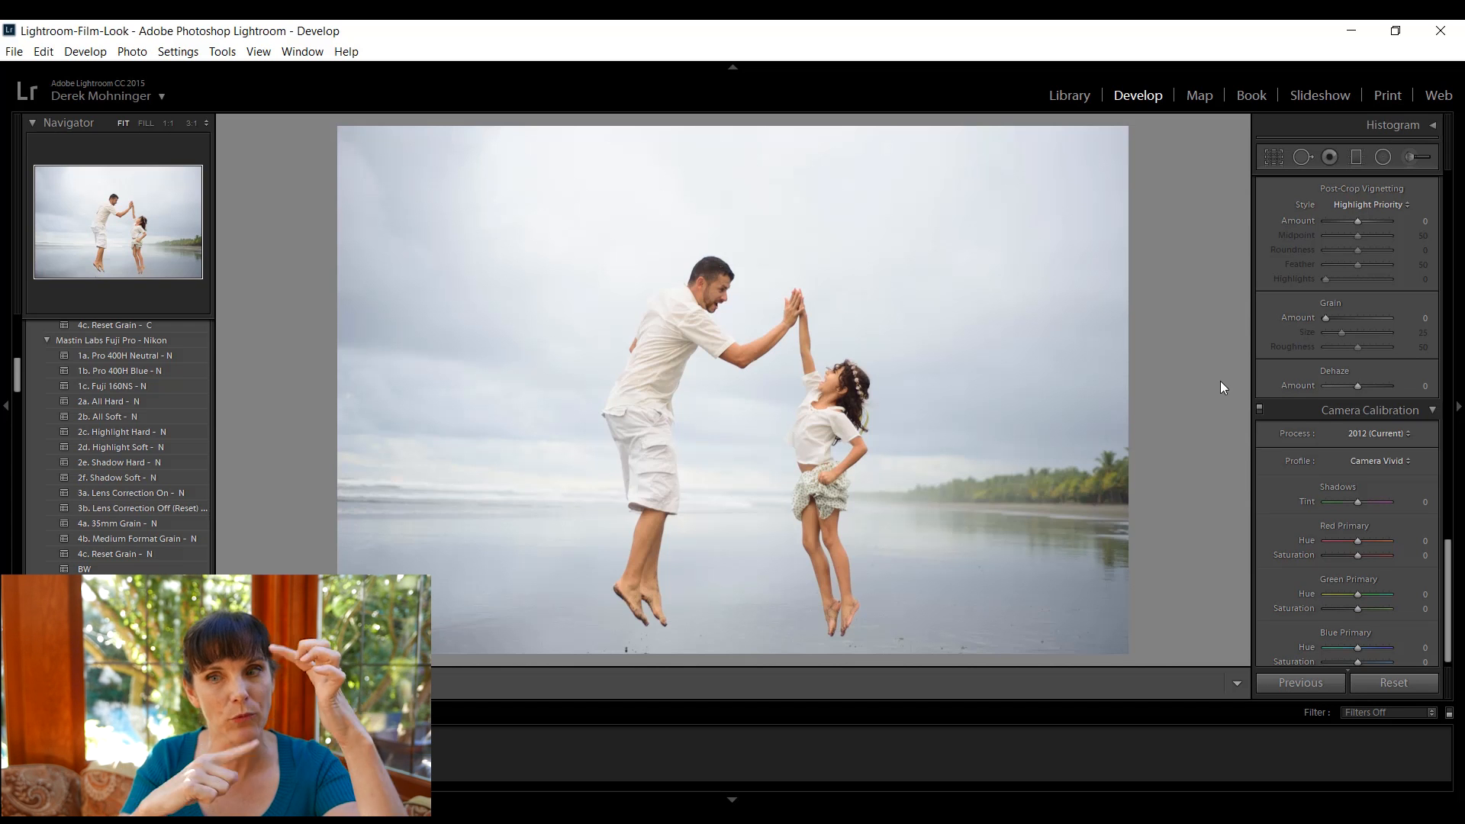
Crop the photo to the 4 x 5 / 8 x 10 aspect ratio and reopen the crop for adjustment.
key("r")
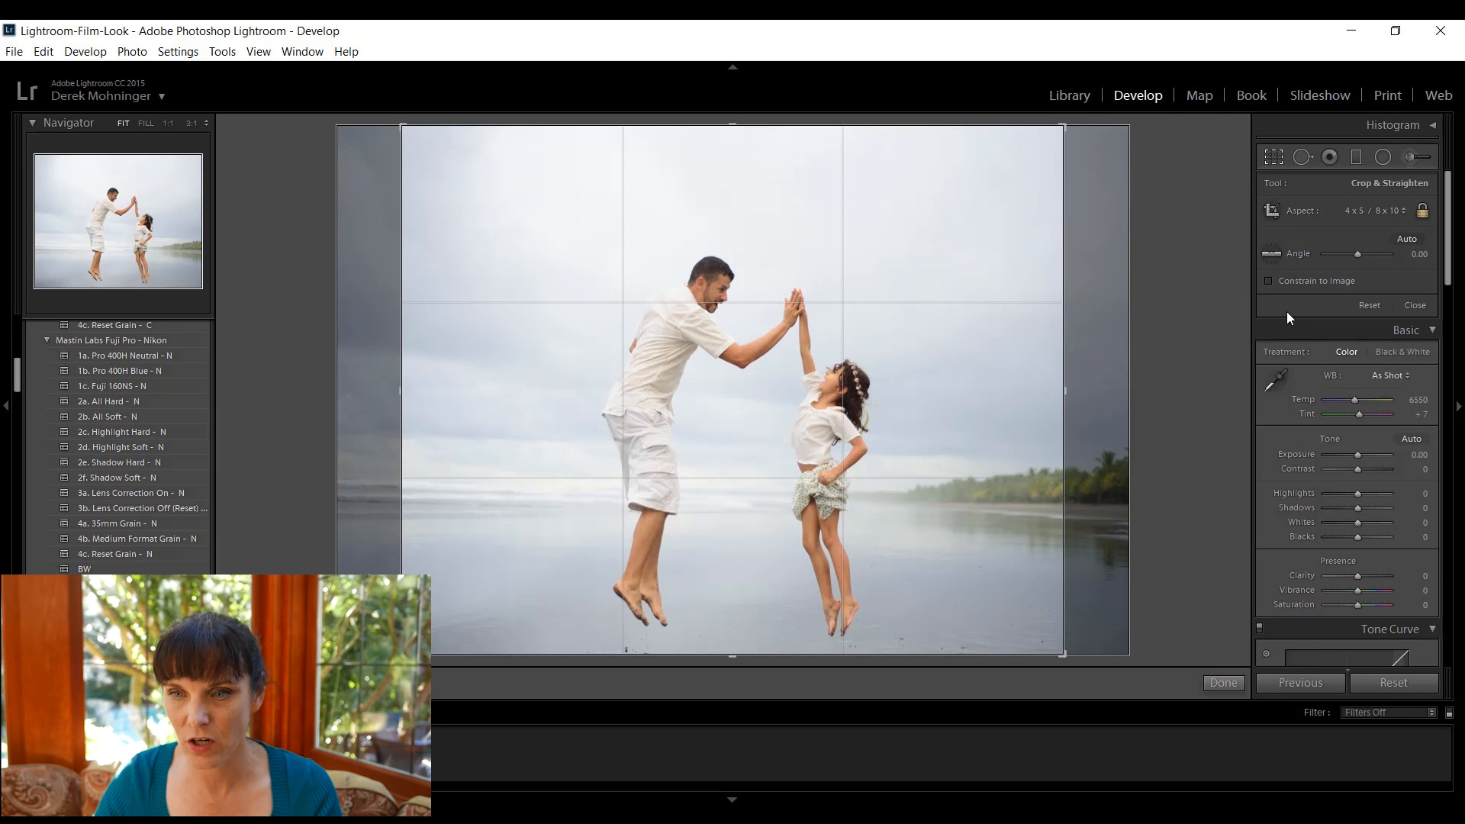
key("r")
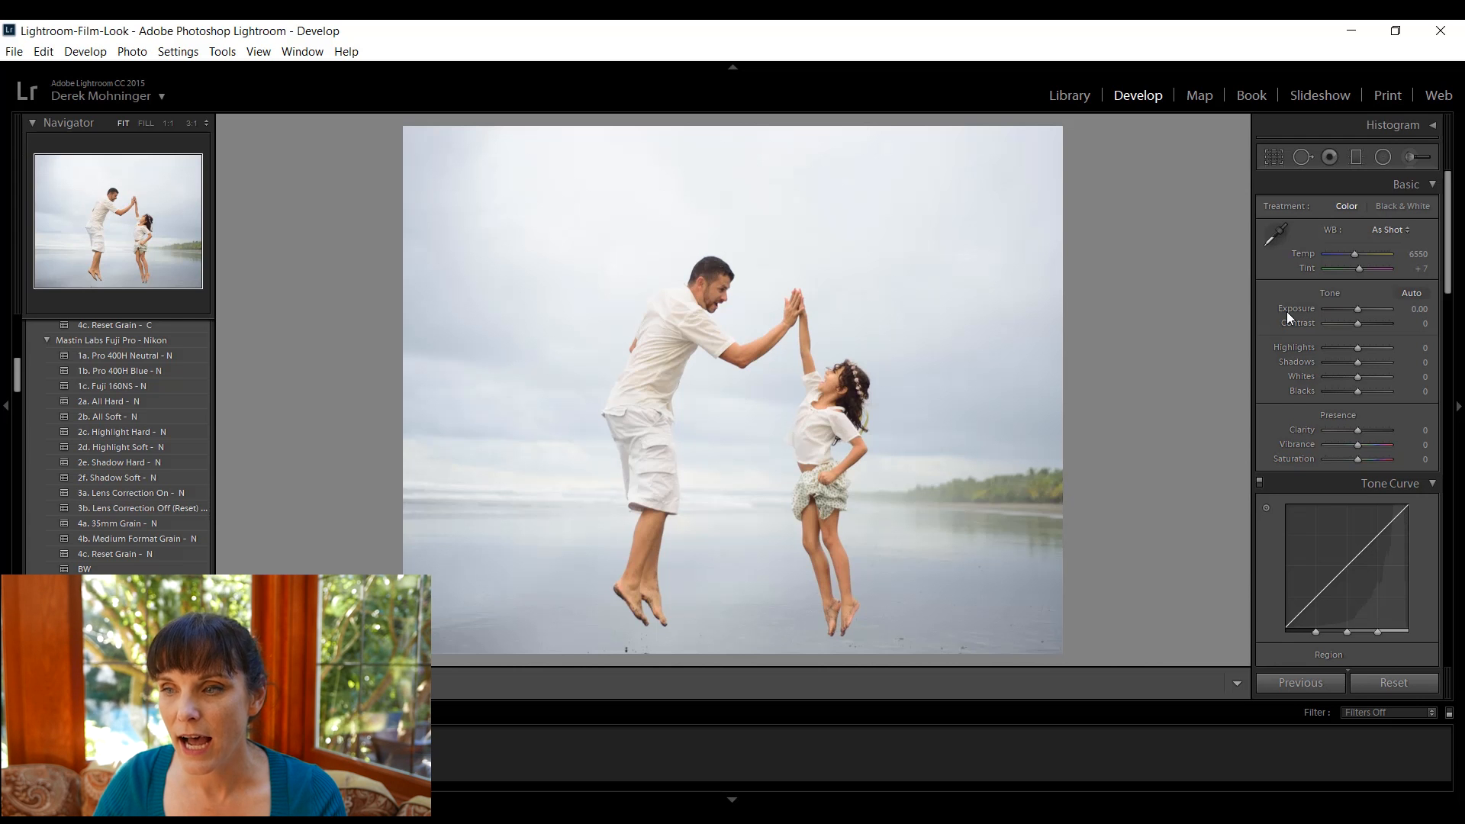
key("r")
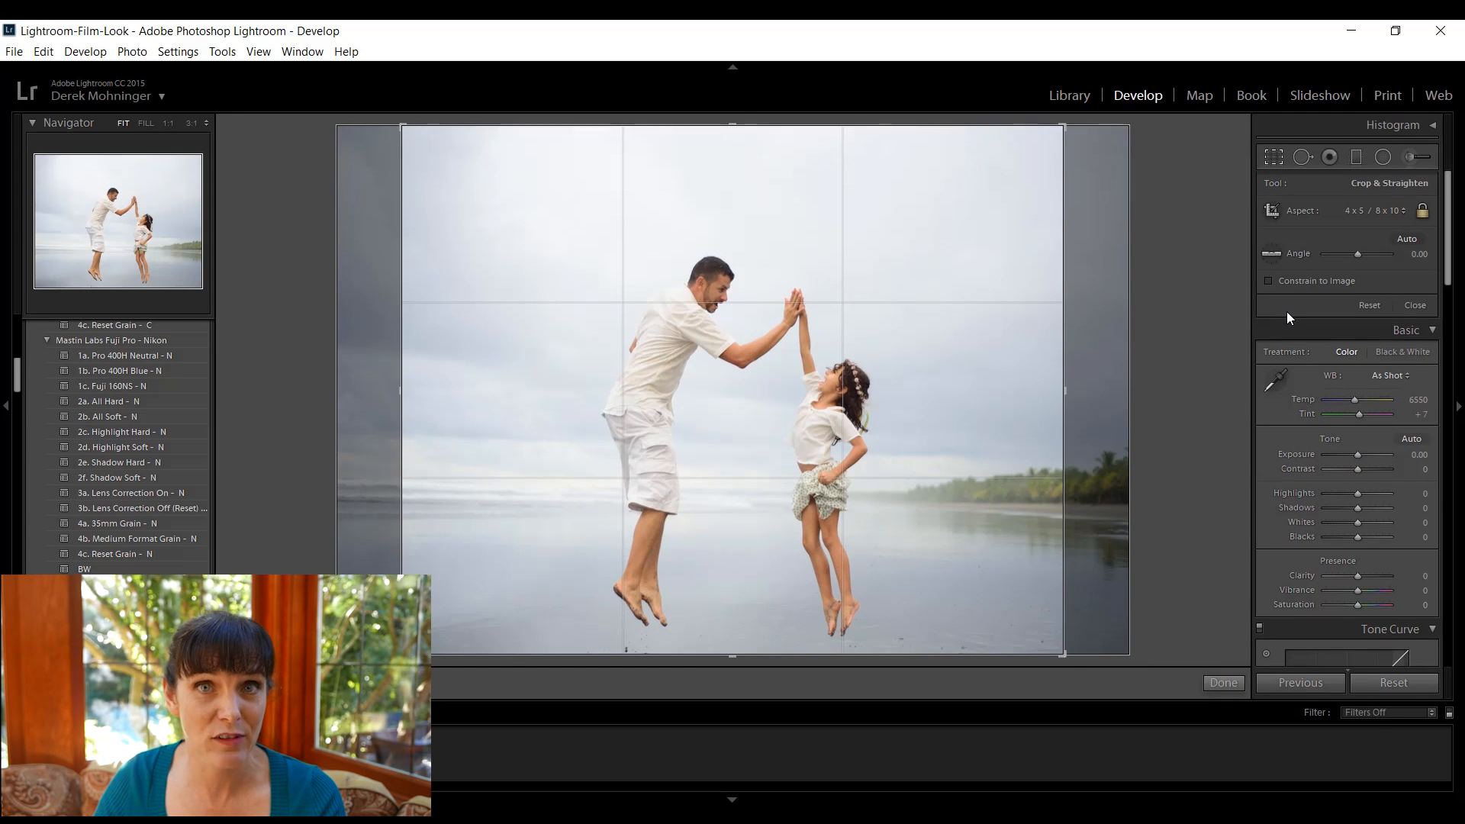